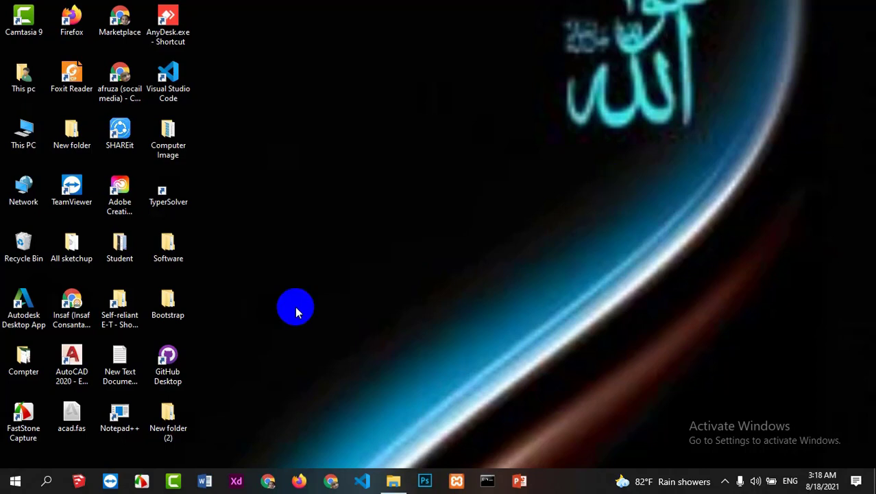
Step: Open New folder (2) from the desktop to view its contents and close its window
left_click(164, 410)
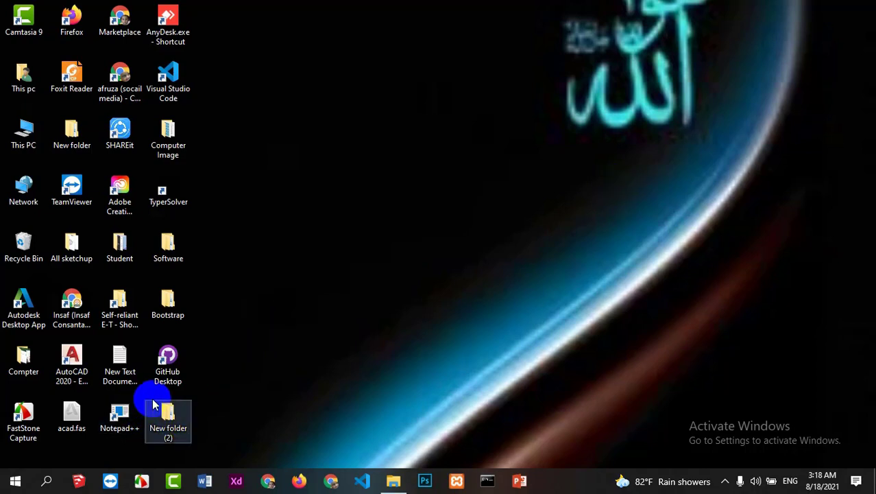
double_click(168, 414)
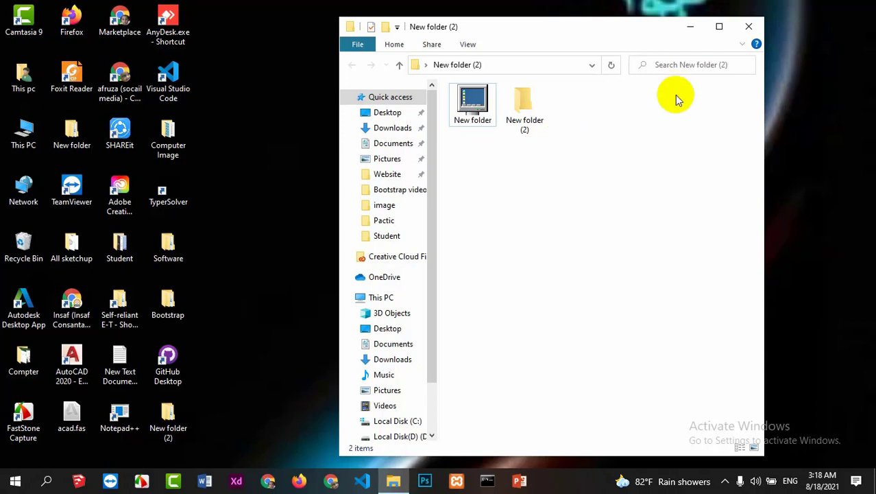
left_click(749, 26)
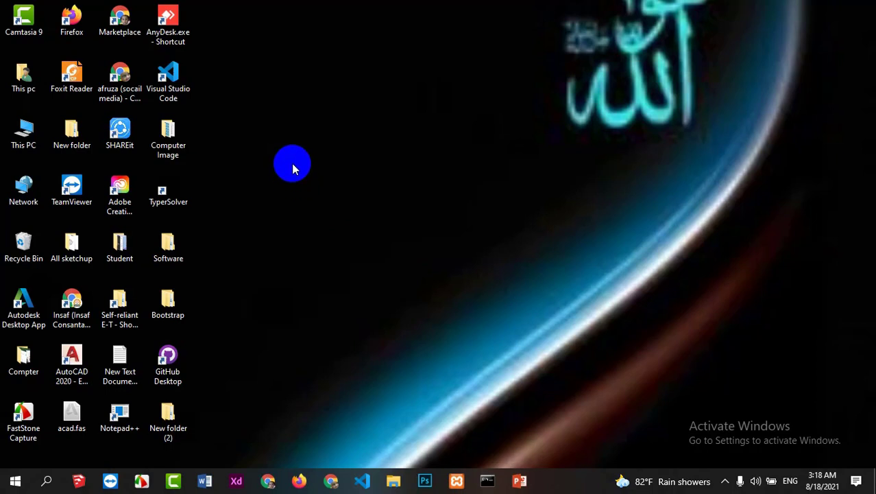
Step: Create a new folder on the desktop and name it webdesign
right_click(300, 146)
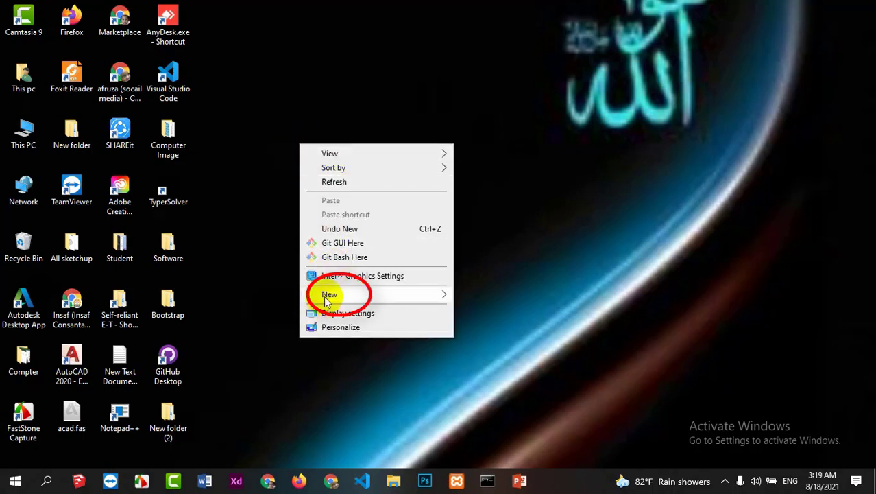
mouse_move(327, 301)
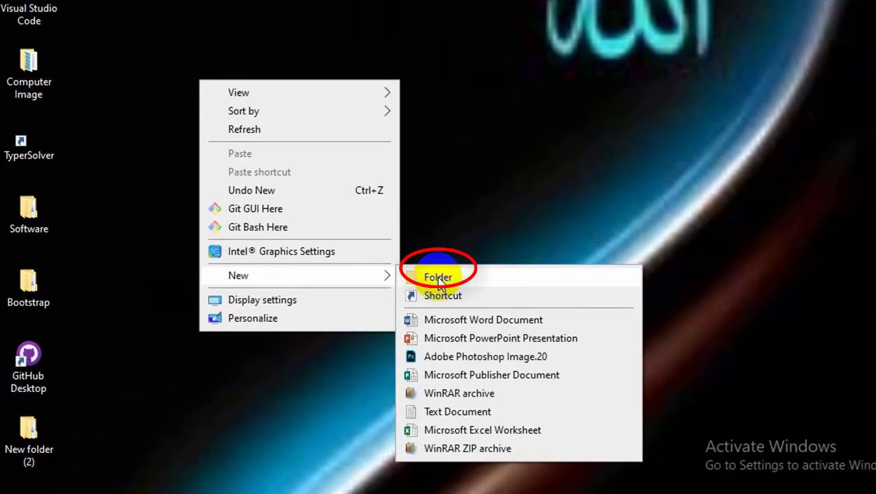
left_click(439, 278)
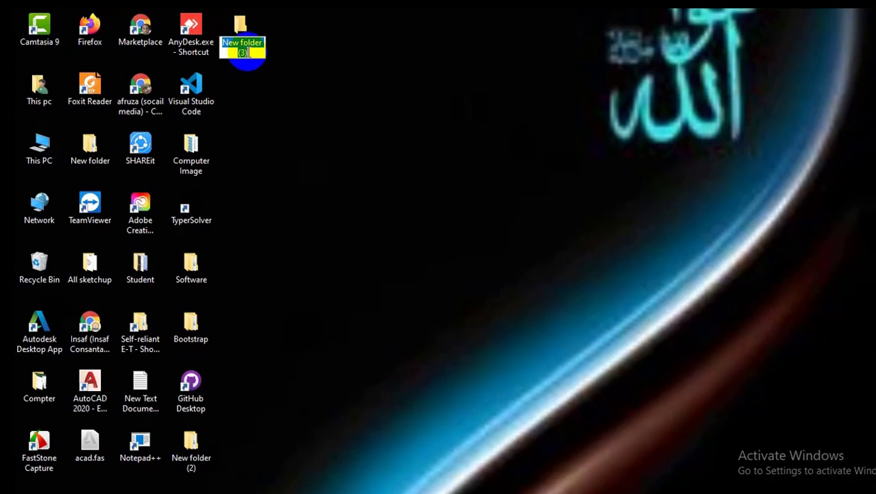
type("webdesign")
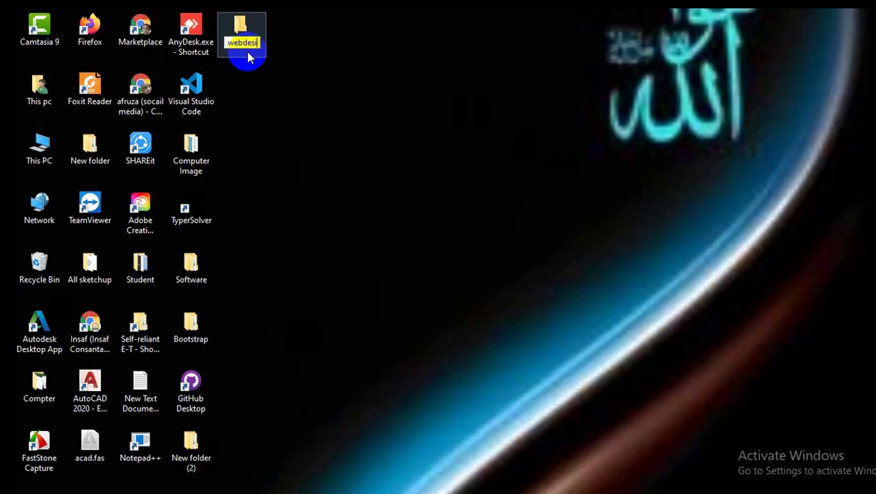
left_click(271, 78)
Step: Move the webdesign folder to the empty middle area of the desktop
left_click(260, 43)
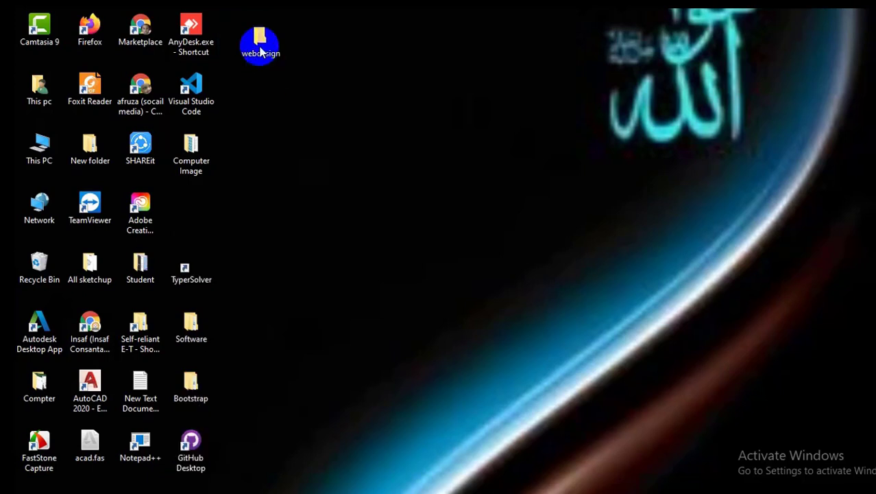
left_click_drag(264, 43, 384, 301)
left_click_drag(374, 247, 369, 255)
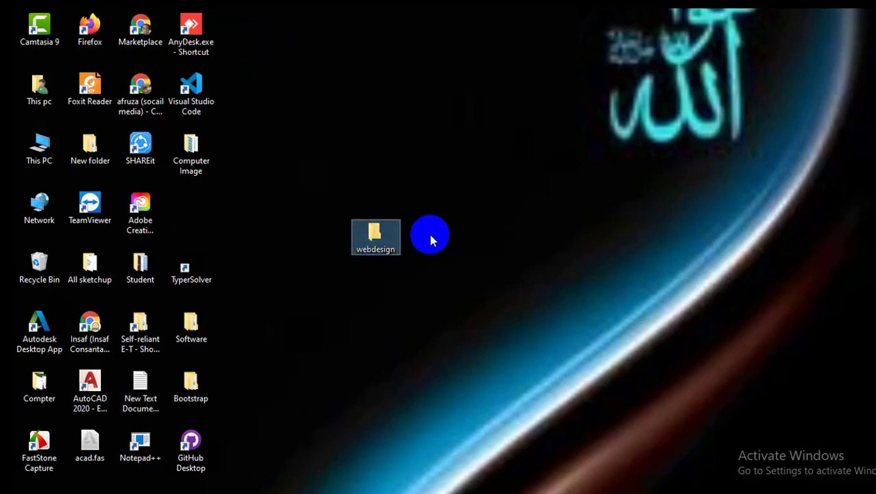
Step: Rename the webdesign folder as "web design"
left_click(380, 238)
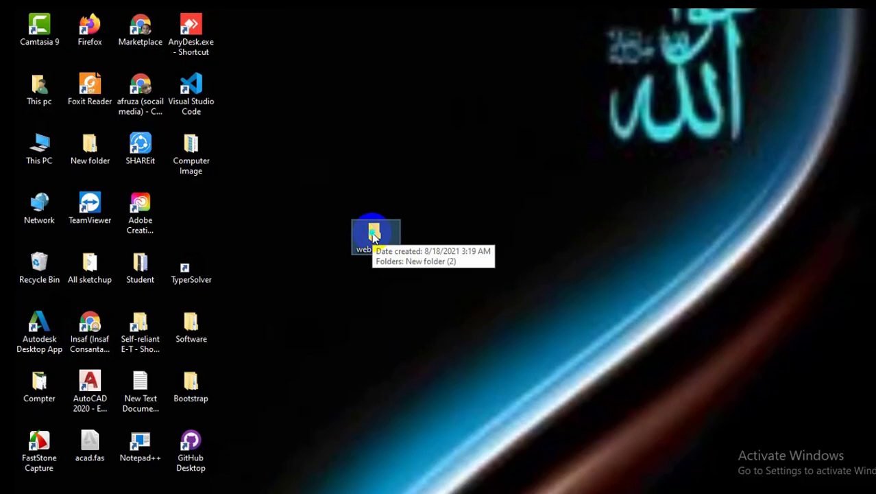
right_click(373, 235)
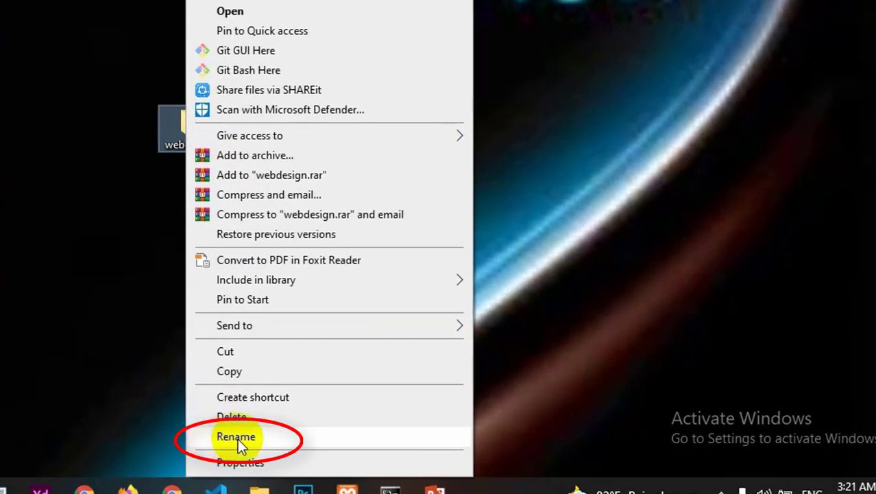
left_click(237, 436)
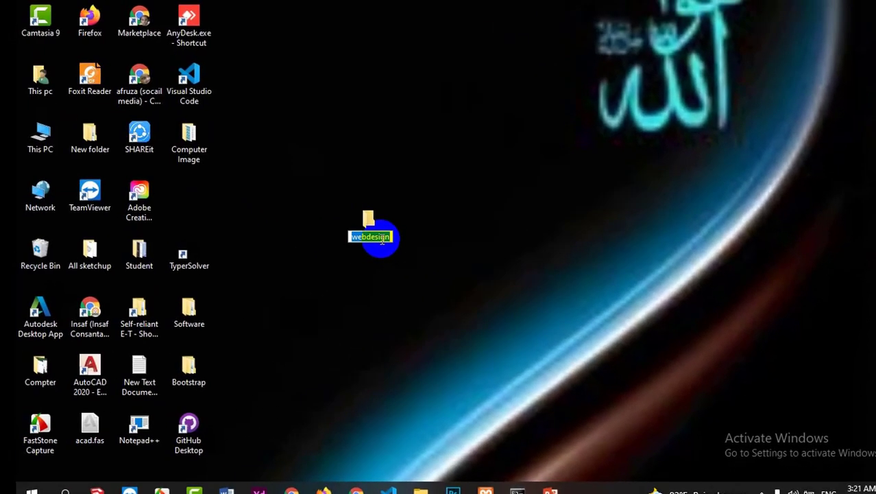
key("BackSpace")
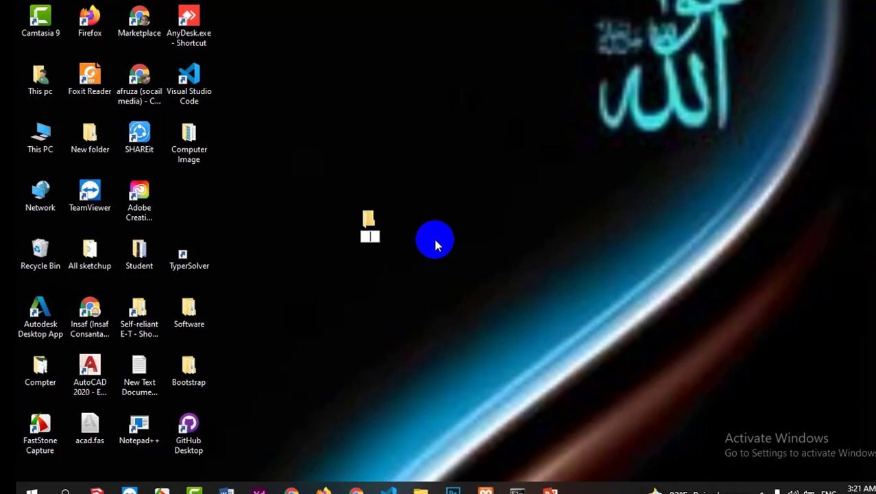
type("web design")
key("Return")
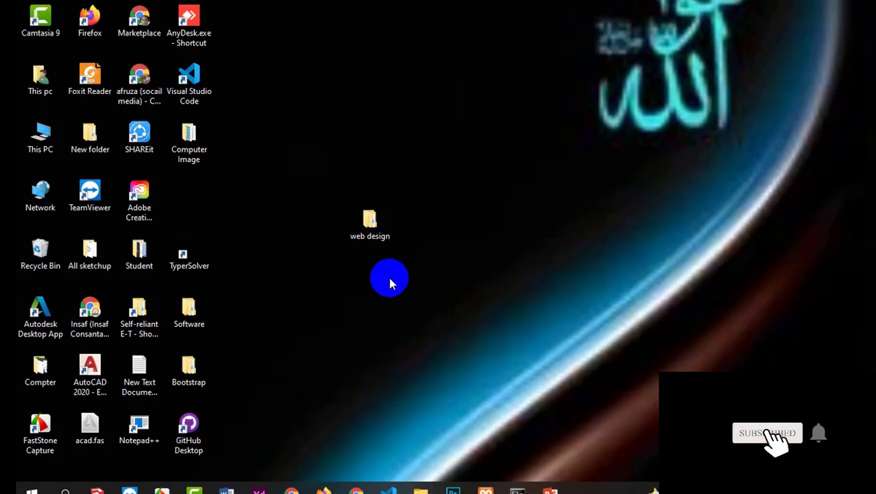
Step: Open the web design folder, maximize its window and close it again
left_click(369, 221)
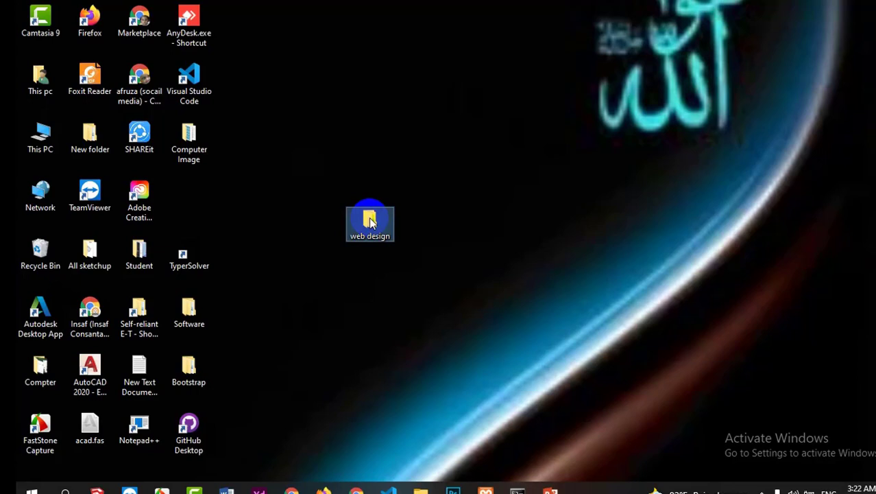
right_click(370, 221)
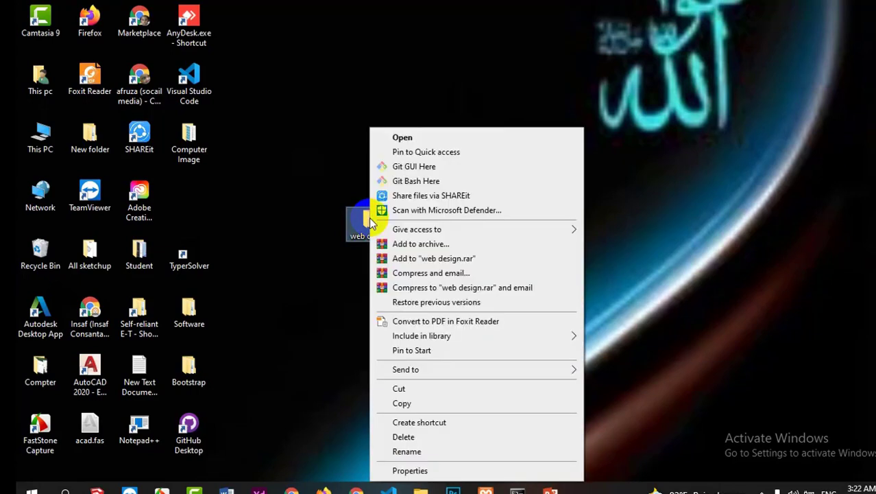
left_click(402, 135)
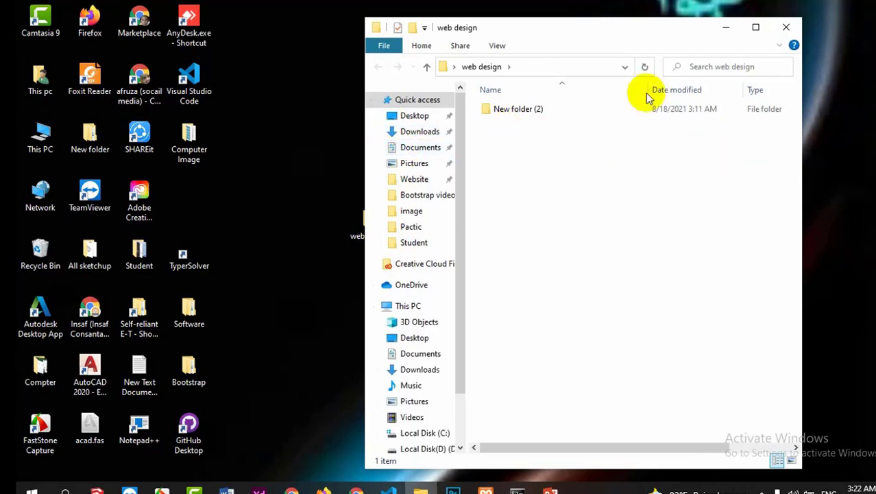
left_click(757, 29)
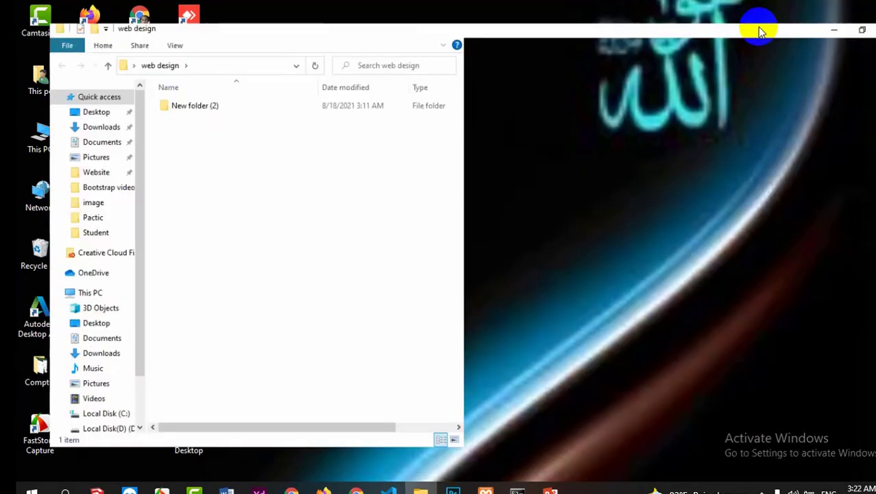
left_click(450, 258)
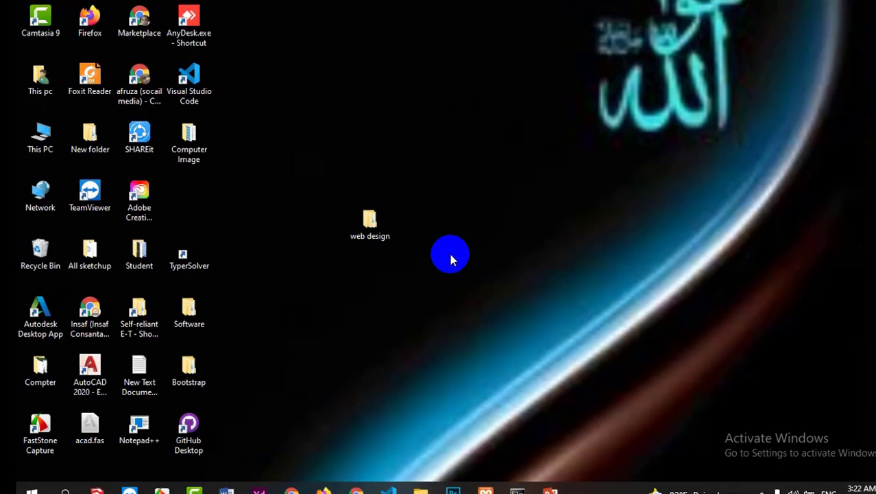
Step: Open the web design folder from the desktop and maximize its window
left_click(370, 223)
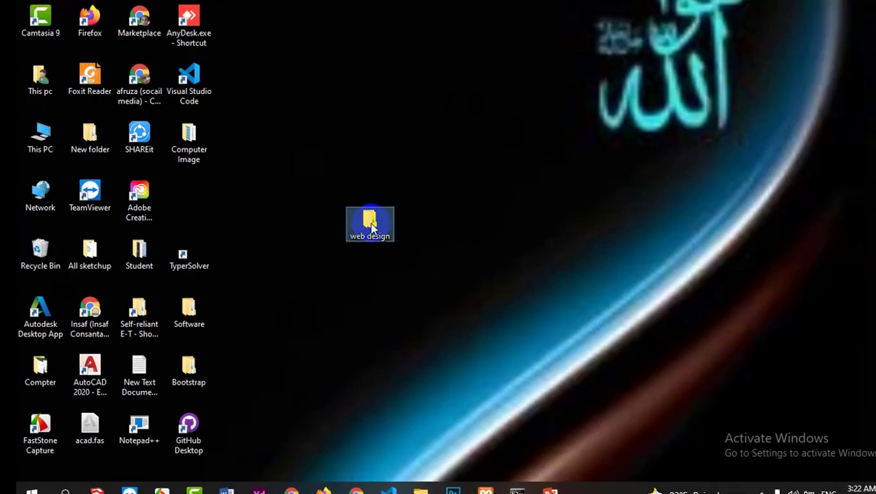
double_click(370, 225)
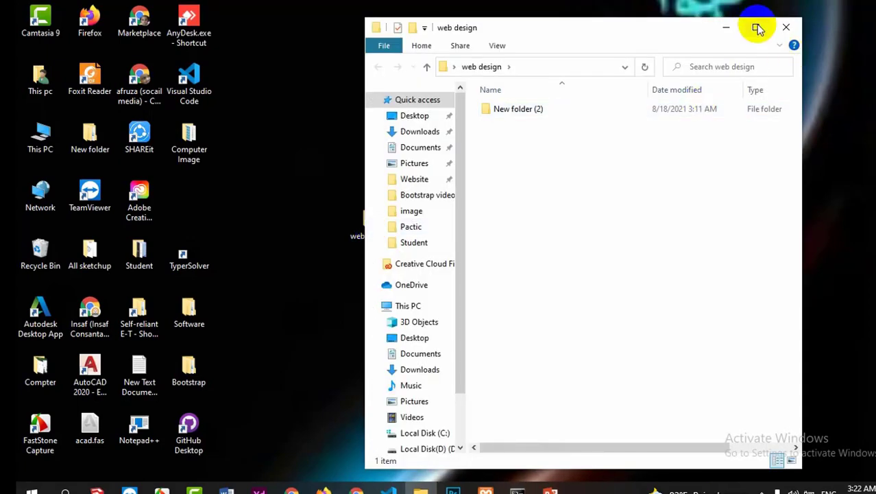
left_click(757, 29)
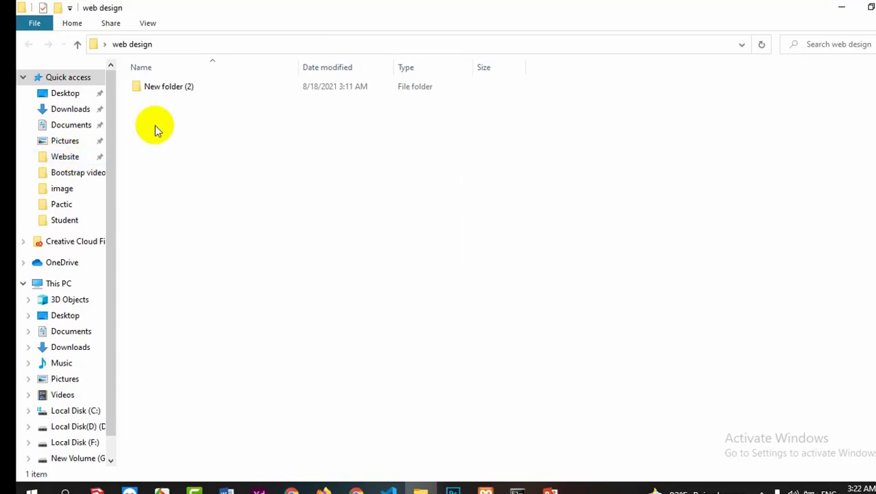
Step: Create a new subfolder named Picture inside the web design folder
right_click(185, 168)
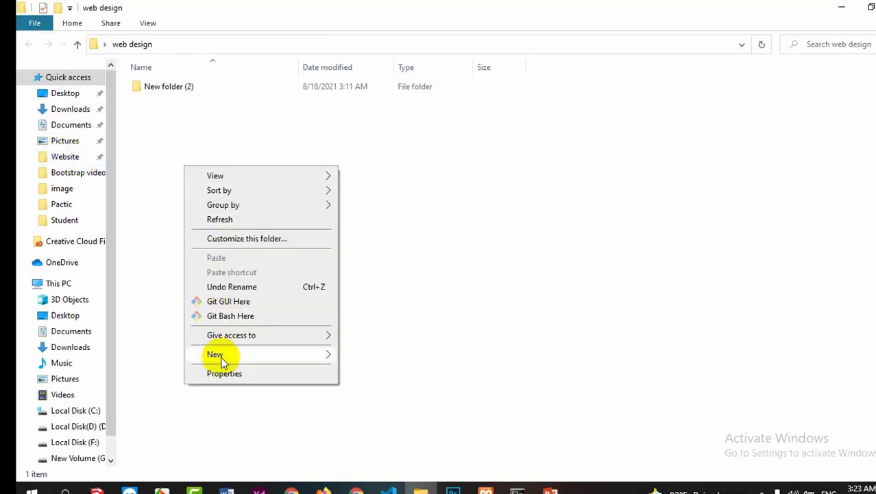
mouse_move(224, 357)
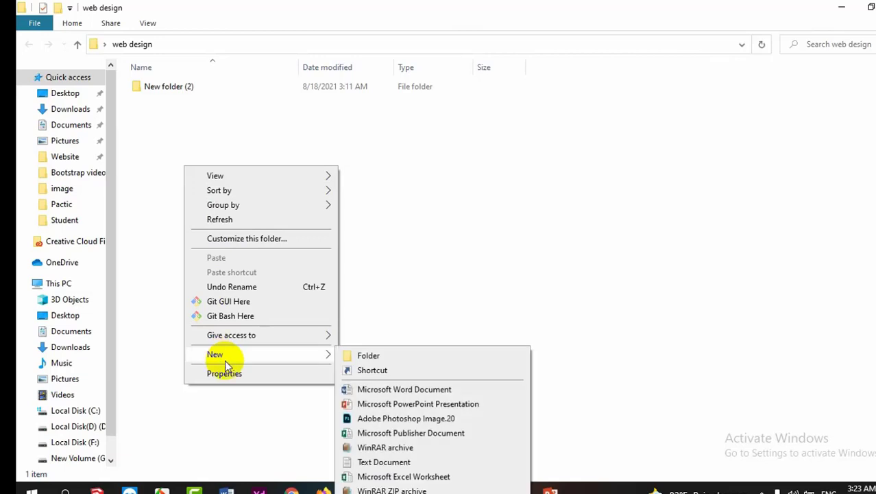
left_click(374, 357)
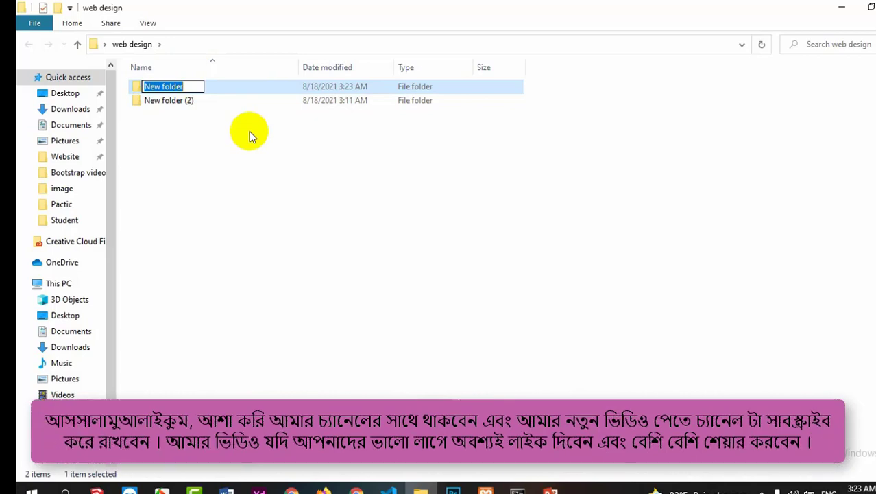
type("fo")
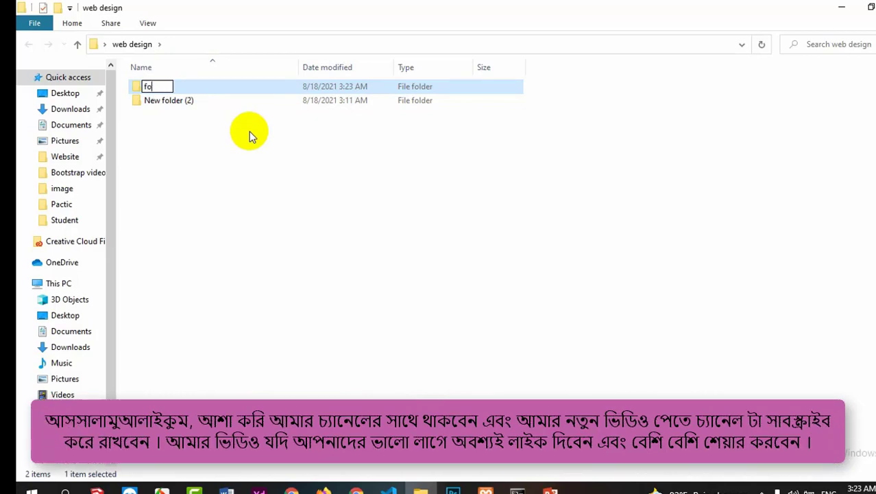
type("ld")
key("BackSpace")
key("BackSpace")
key("BackSpace")
key("BackSpace")
type("Picture")
left_click(165, 158)
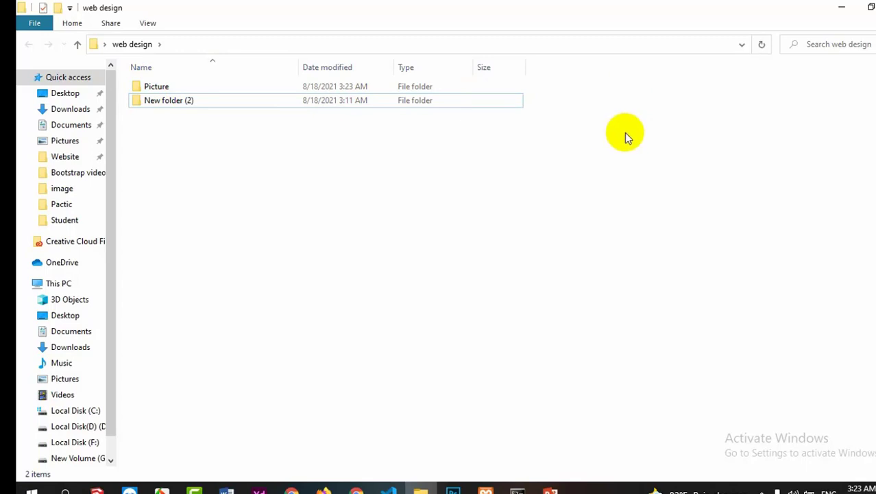
Step: Try the web design folder's contents at extra large, large and medium icon sizes
right_click(625, 132)
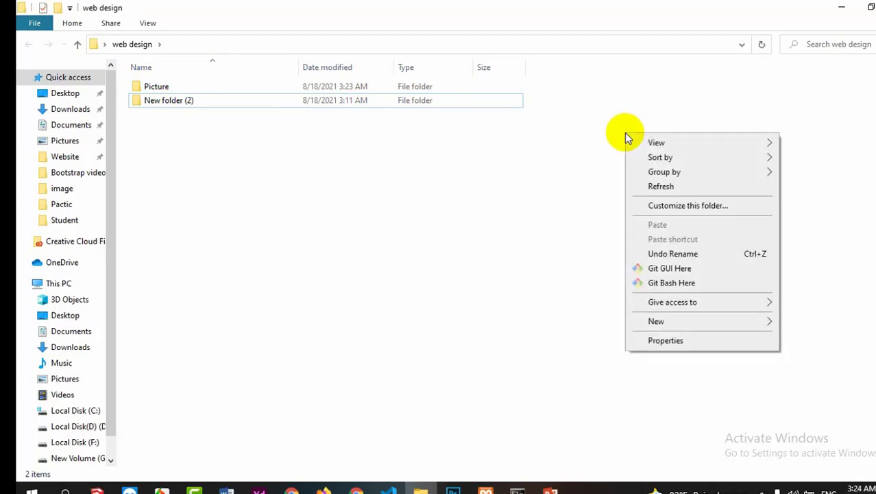
mouse_move(659, 140)
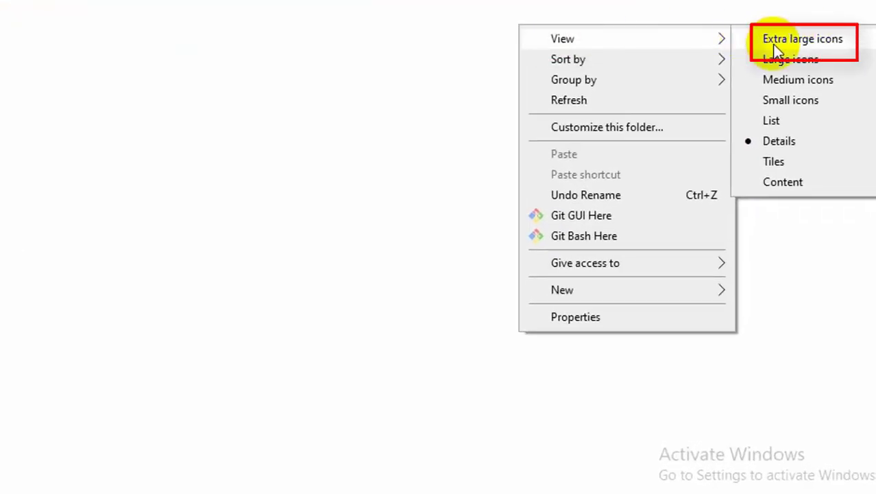
left_click(830, 44)
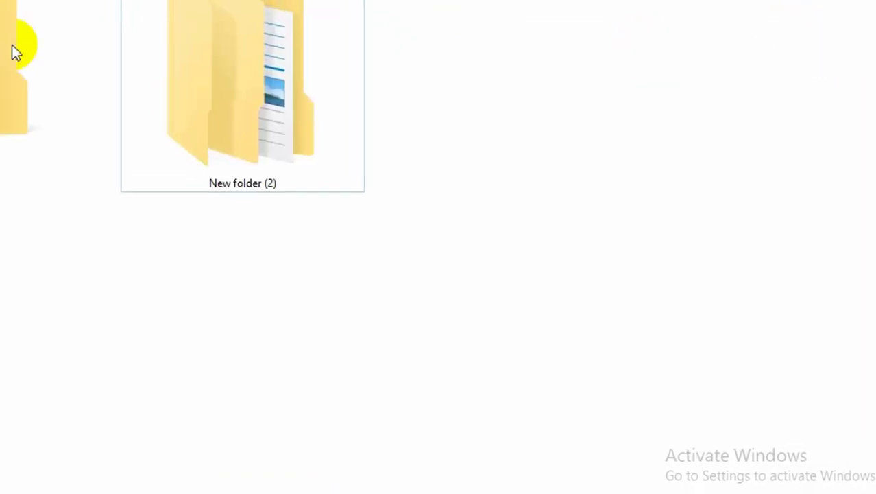
left_click(305, 201)
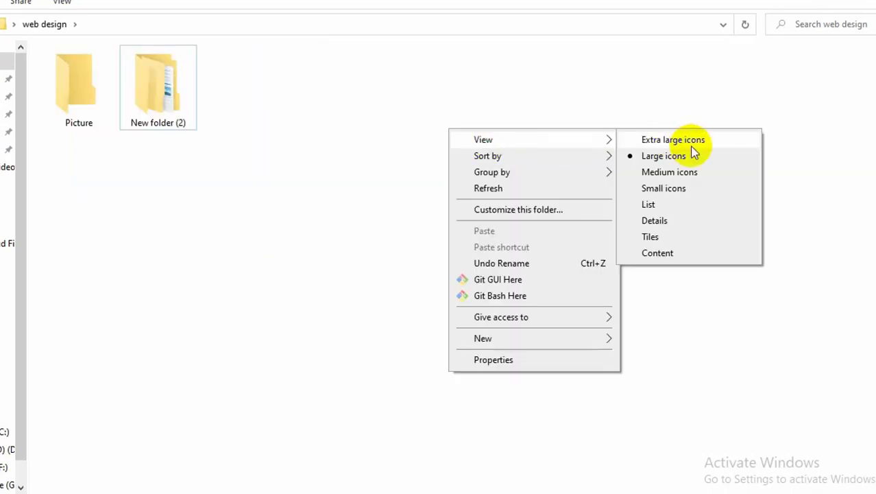
left_click(655, 172)
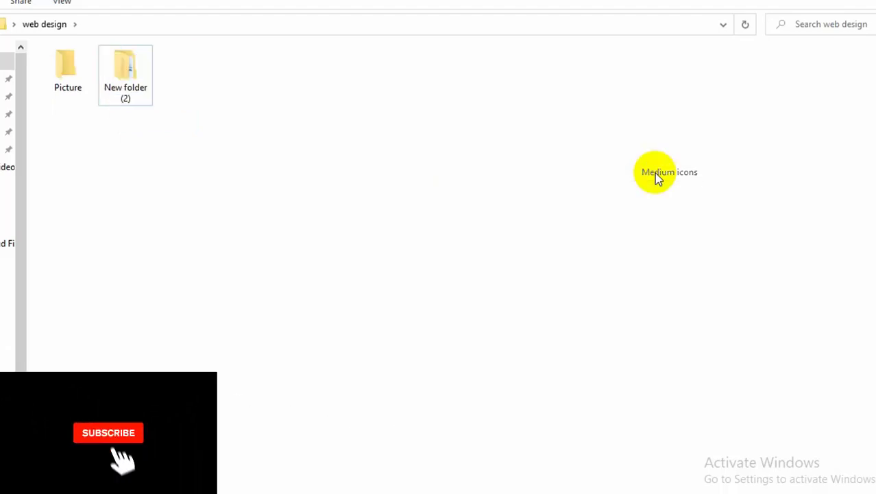
Step: Switch the web design folder's view to small icons
right_click(471, 114)
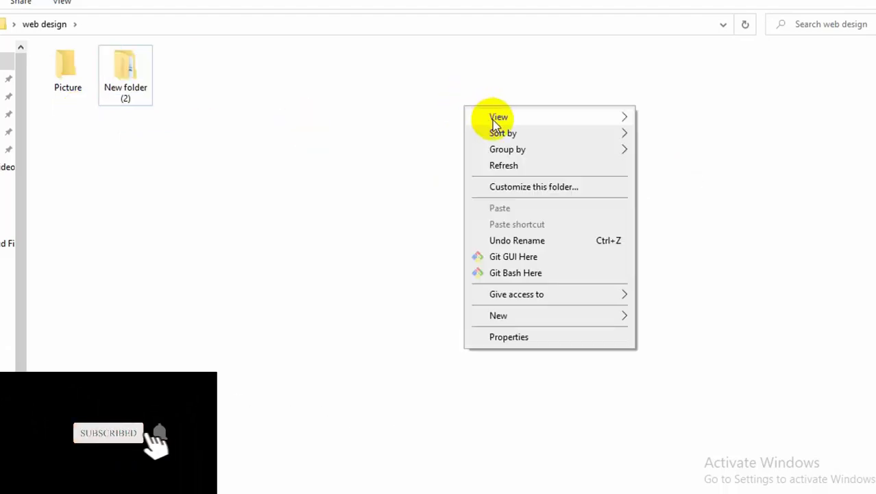
mouse_move(489, 118)
left_click(689, 171)
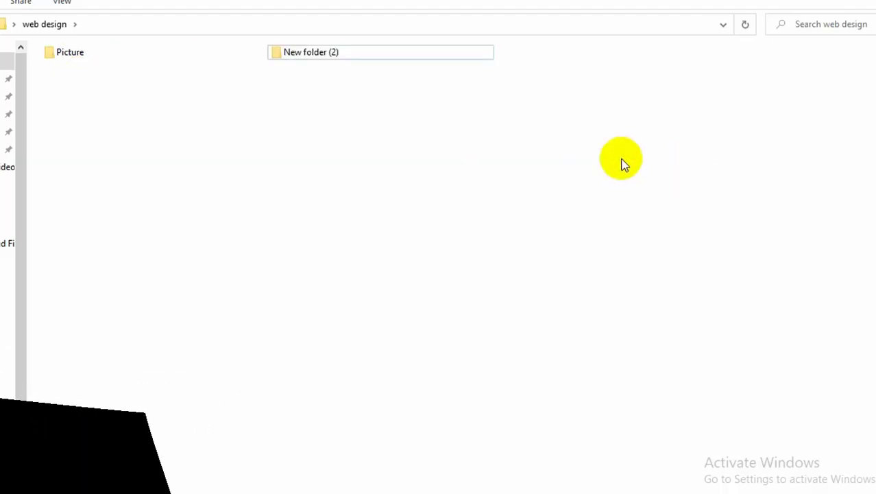
Step: Try the web design folder's contents in List and Details views and set the view to medium icons
right_click(575, 158)
mouse_move(658, 165)
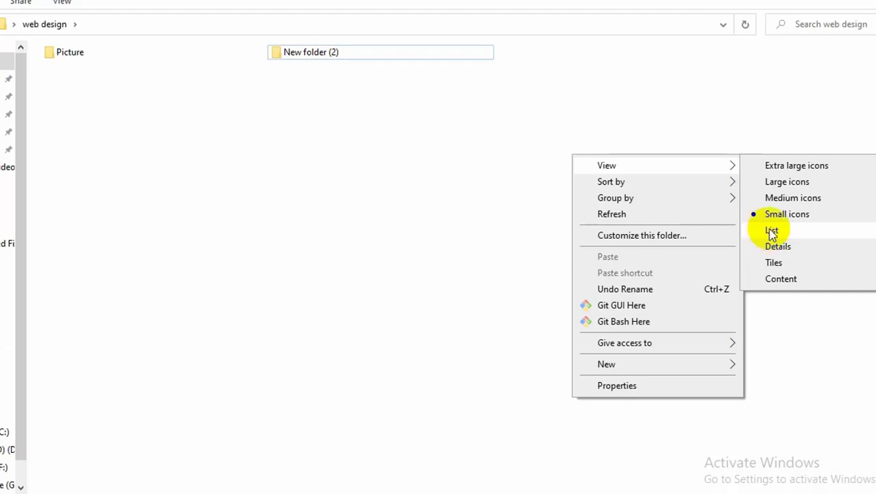
left_click(771, 232)
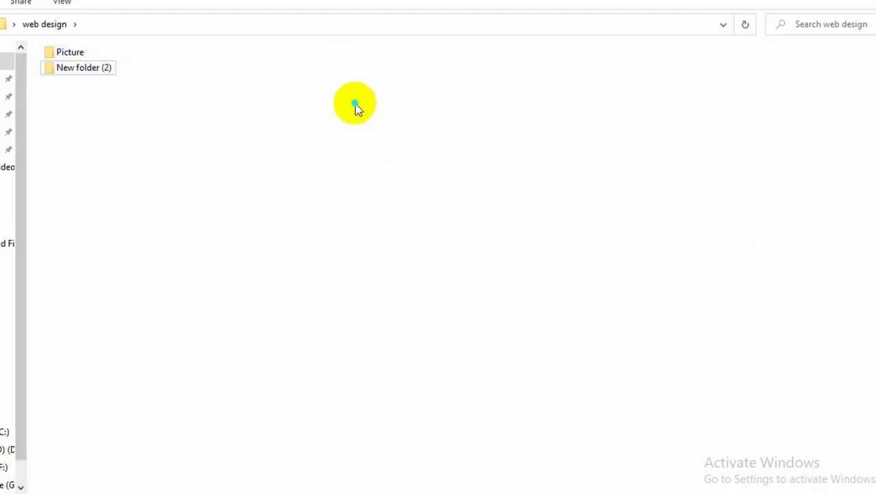
right_click(355, 105)
mouse_move(381, 115)
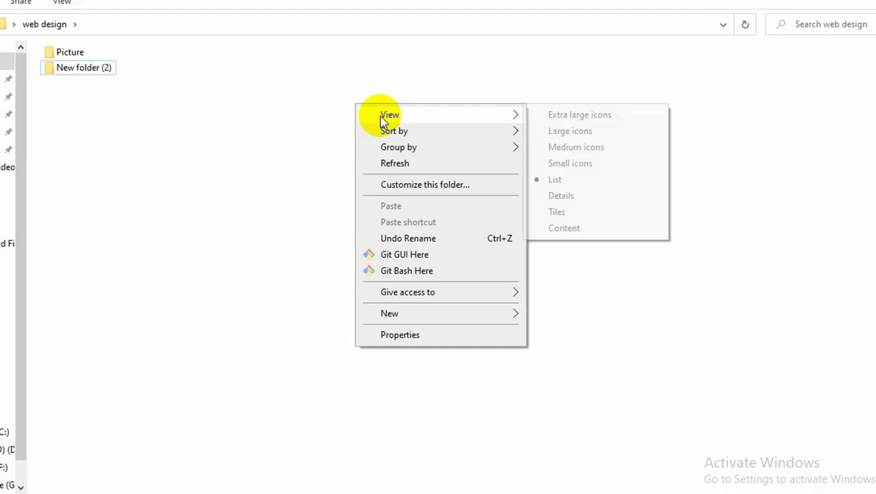
left_click(561, 196)
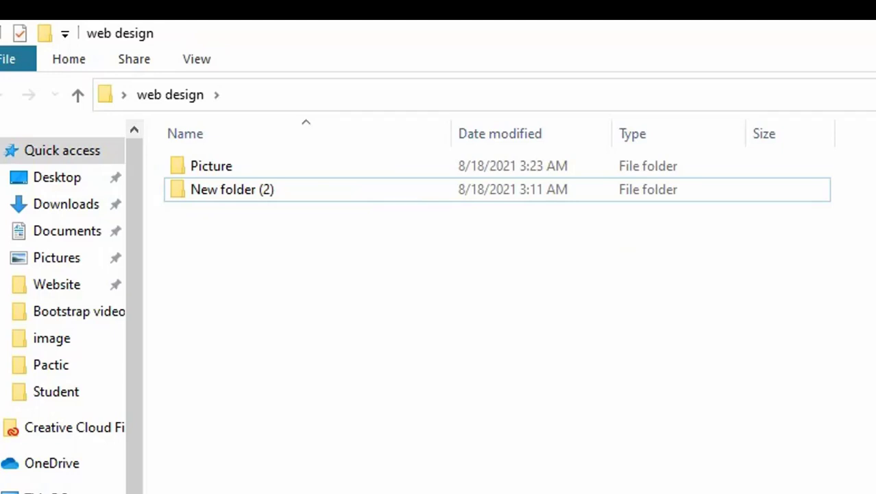
key("ctrl+shift+3")
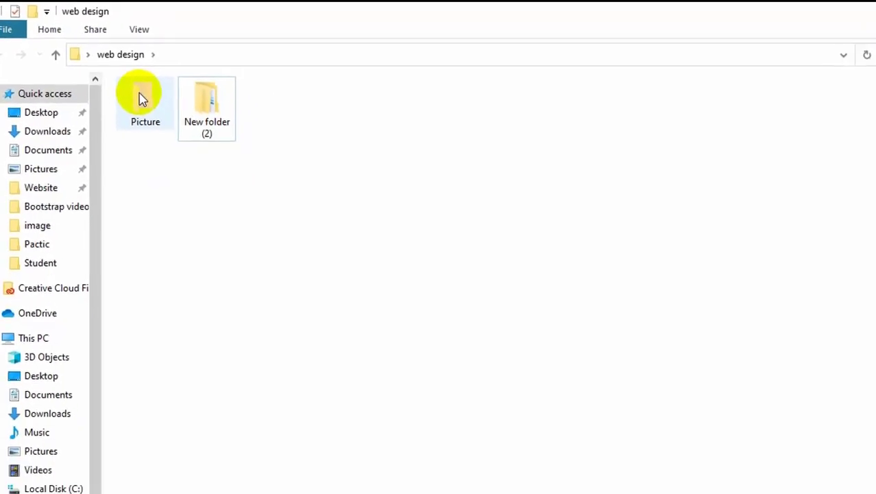
Step: Change the Picture folder's icon to the blue globe from SHELL32.dll and apply the change
right_click(129, 85)
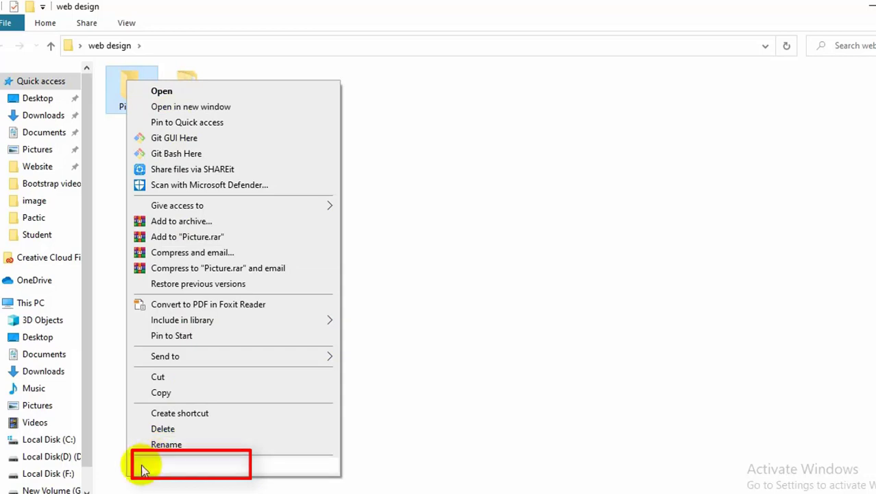
left_click(170, 466)
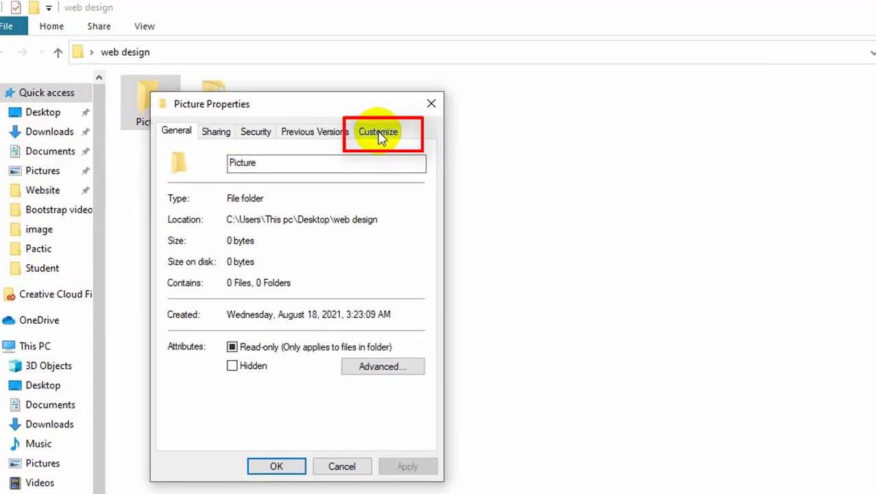
left_click(378, 132)
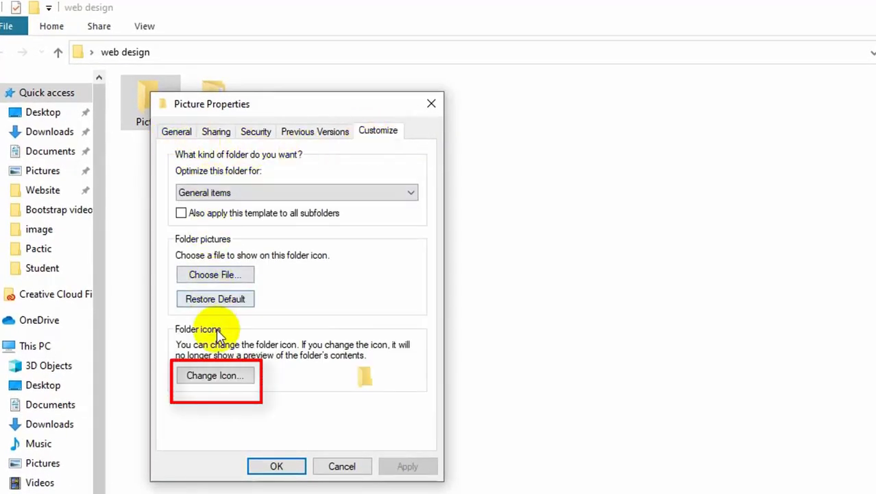
left_click(227, 378)
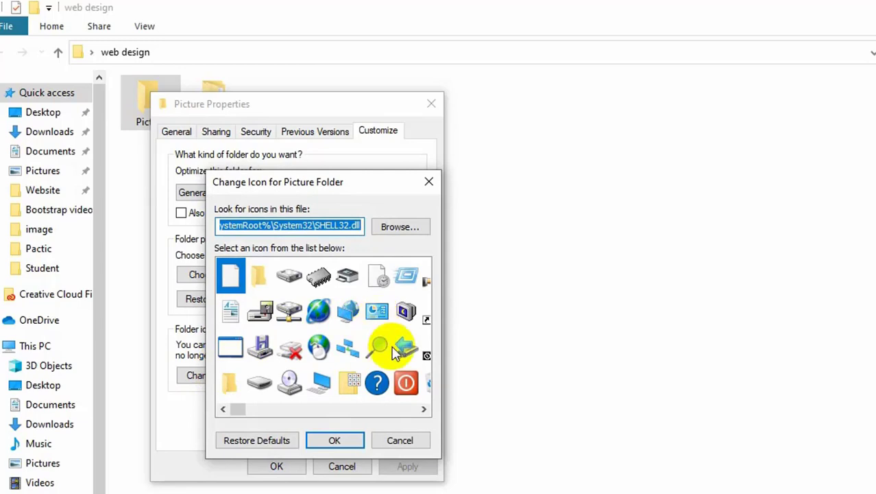
scroll(384, 351, "down", 4)
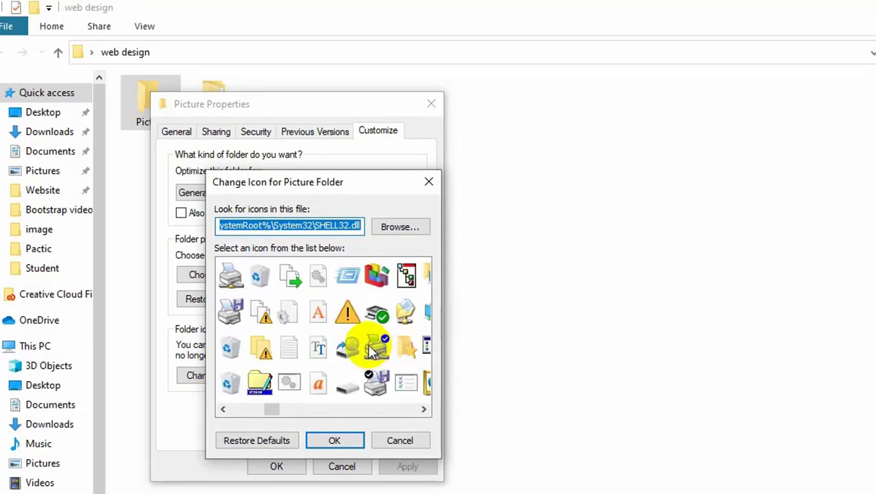
scroll(370, 351, "up", 5)
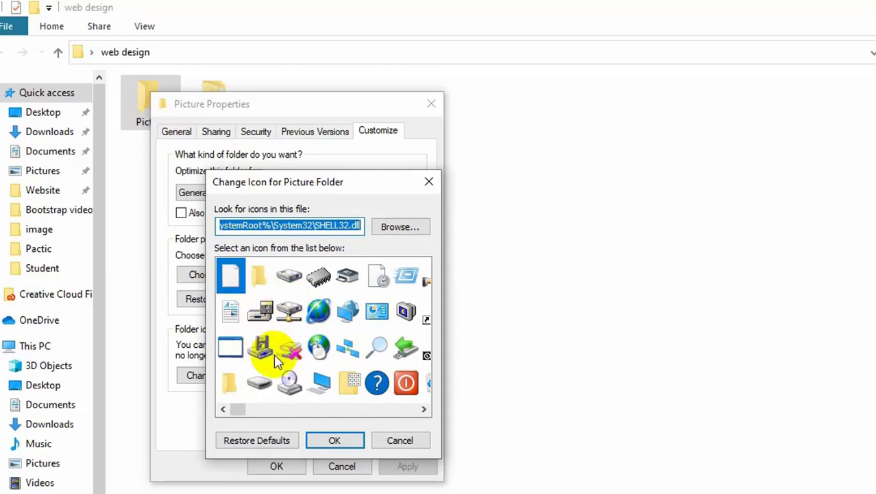
left_click(320, 311)
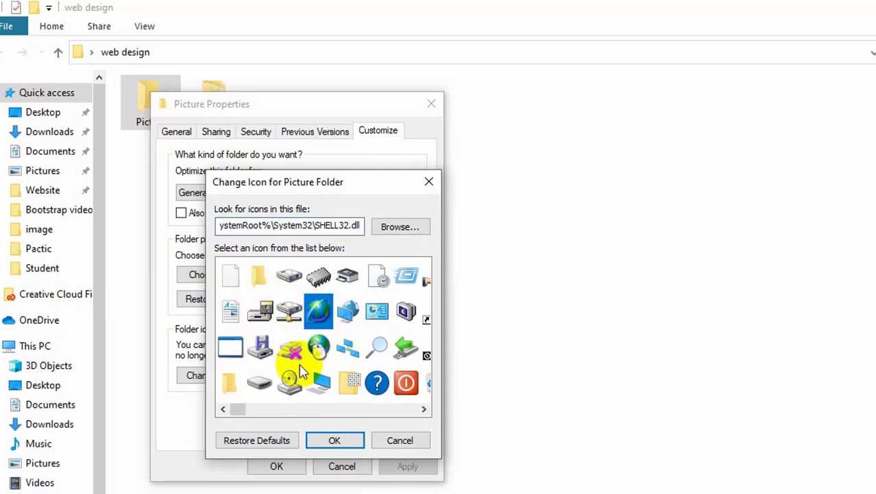
left_click(334, 440)
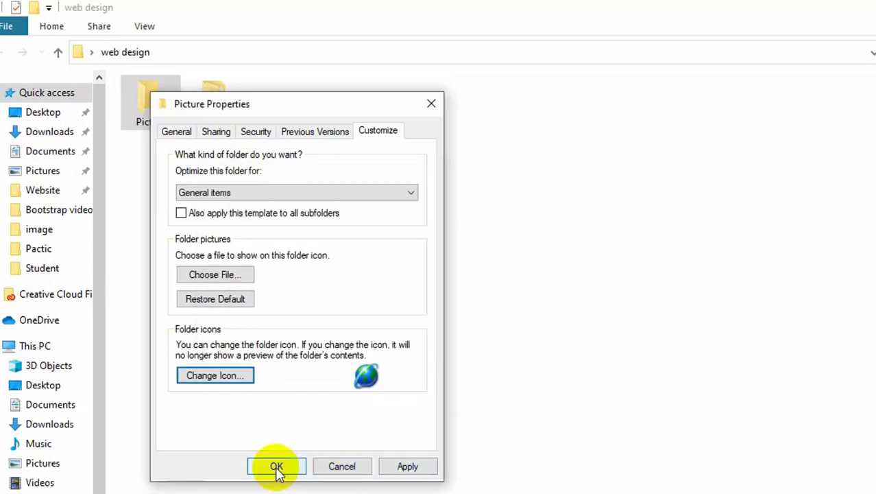
left_click(403, 466)
left_click(278, 466)
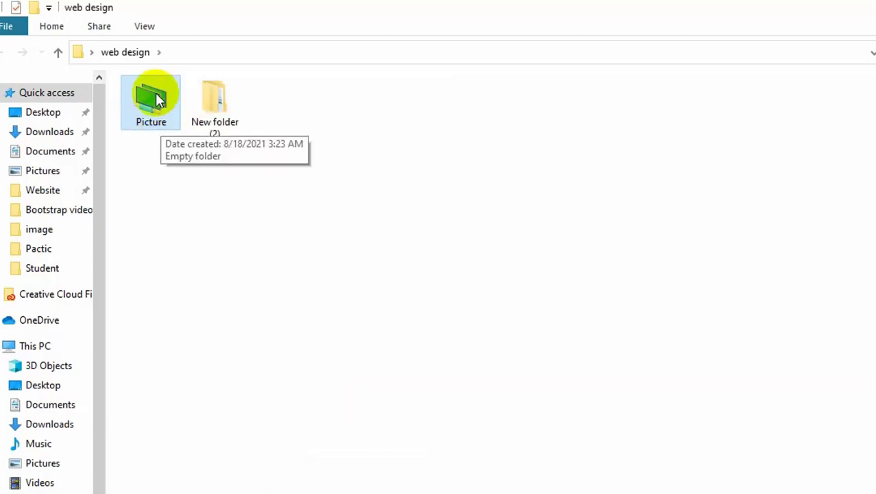
left_click(317, 116)
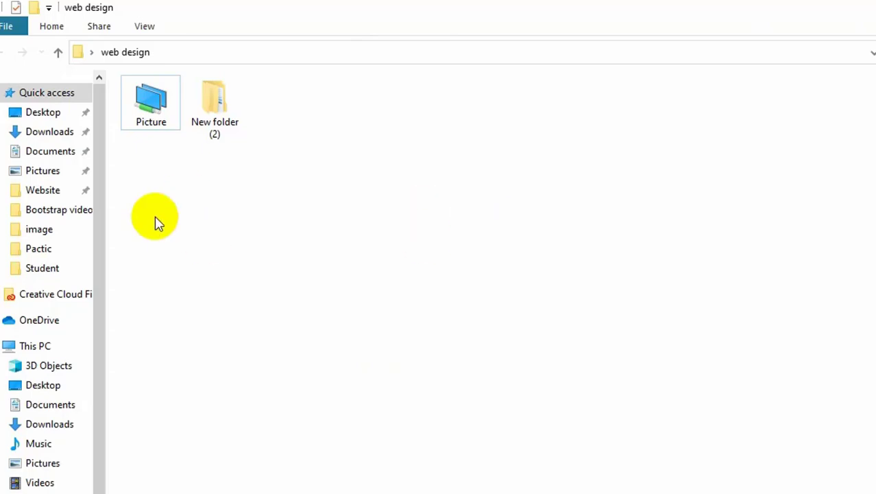
Step: Create a new folder with the default name inside the web design folder and delete it
right_click(147, 183)
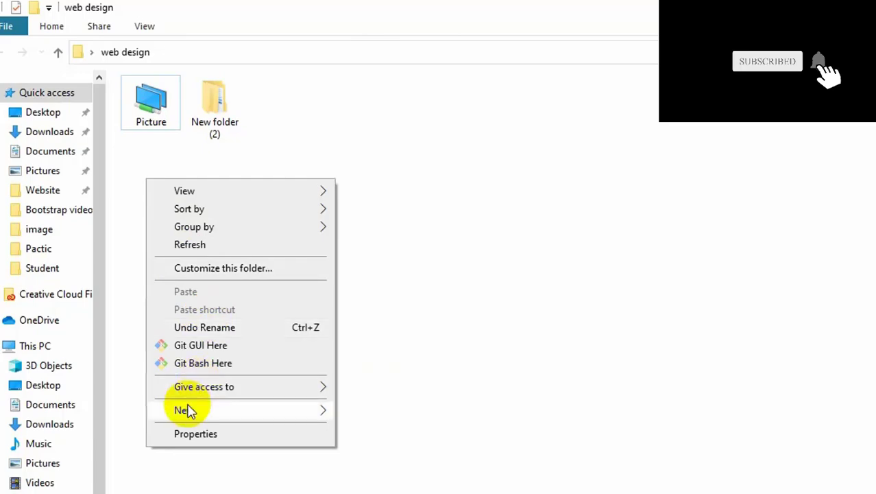
mouse_move(187, 410)
left_click(372, 414)
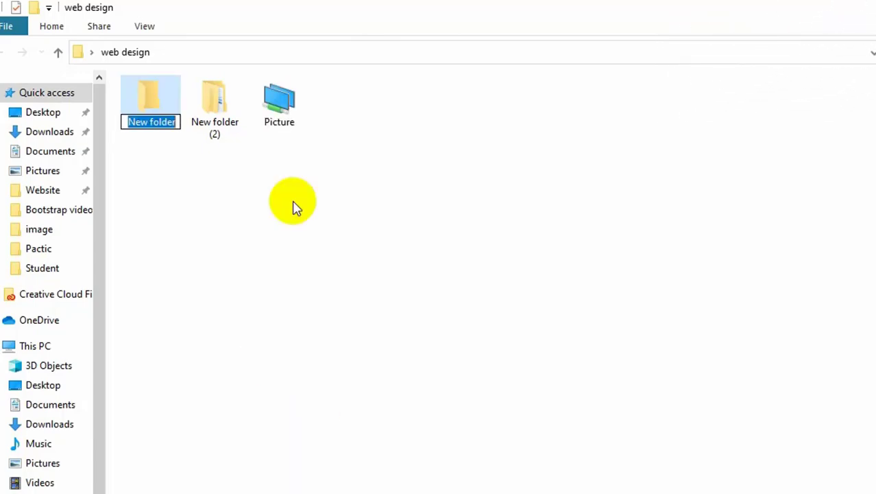
right_click(159, 86)
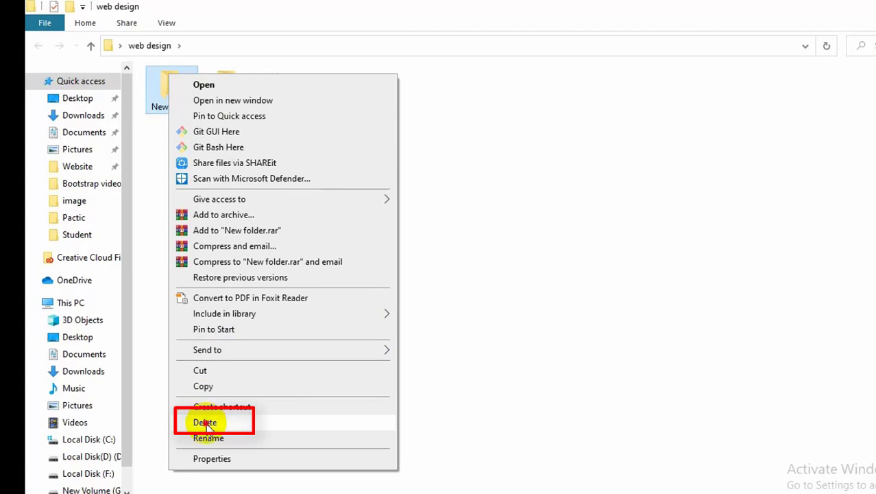
left_click(205, 422)
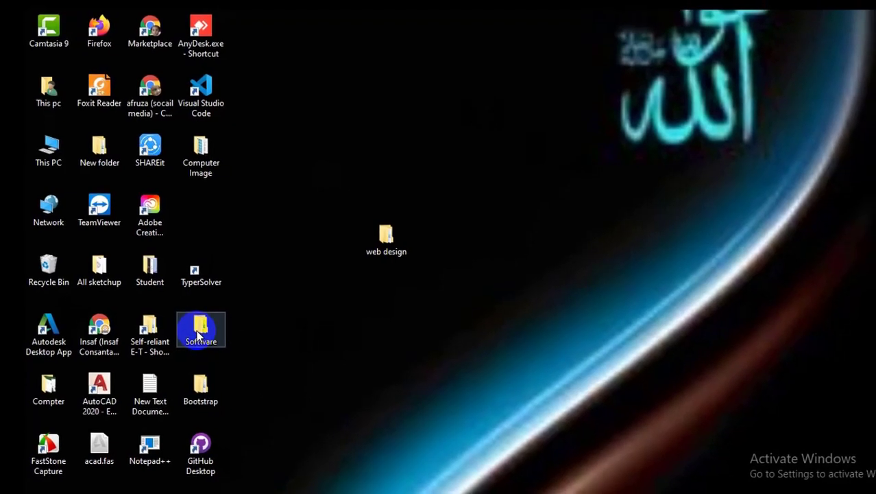
Step: Open the Software folder from the desktop and copy its image folder
double_click(198, 335)
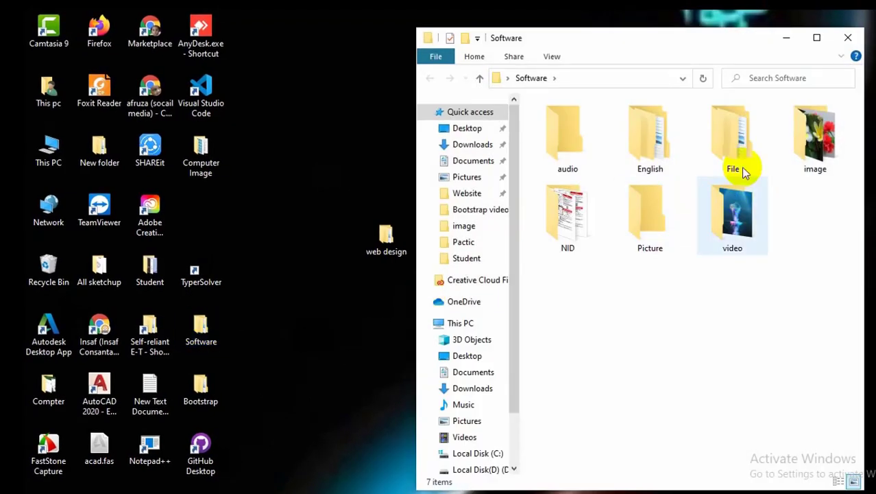
left_click(818, 137)
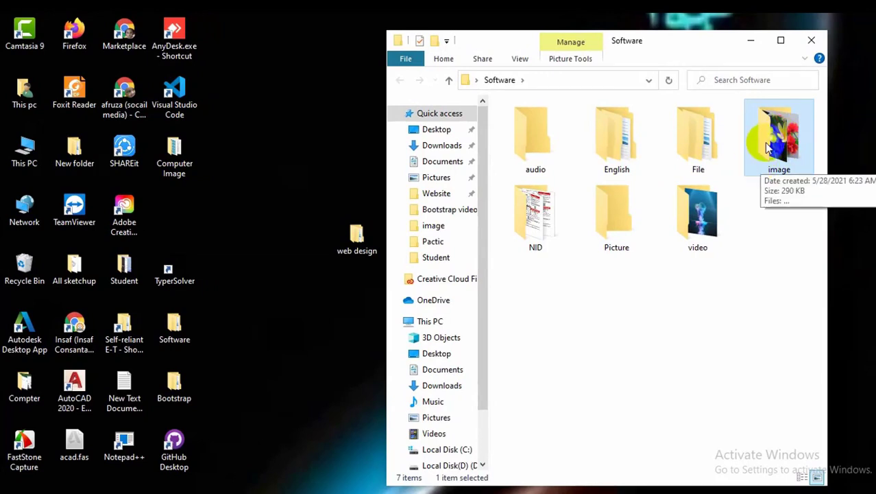
right_click(764, 128)
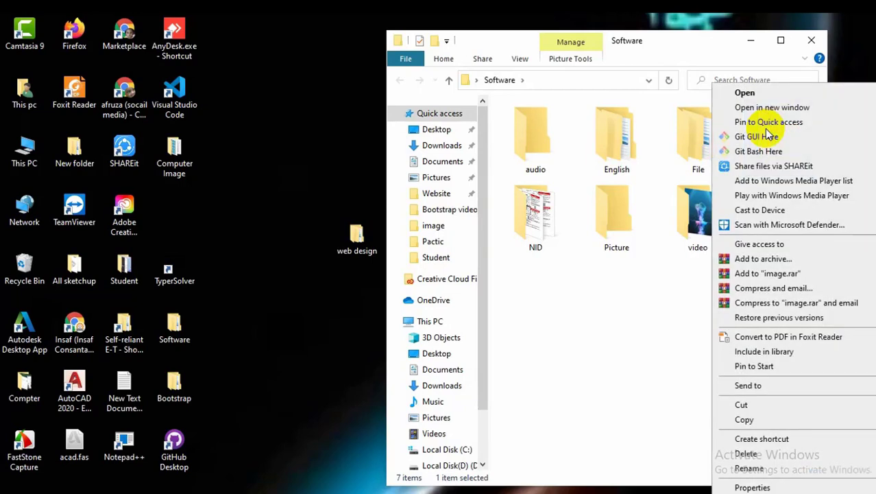
left_click(743, 421)
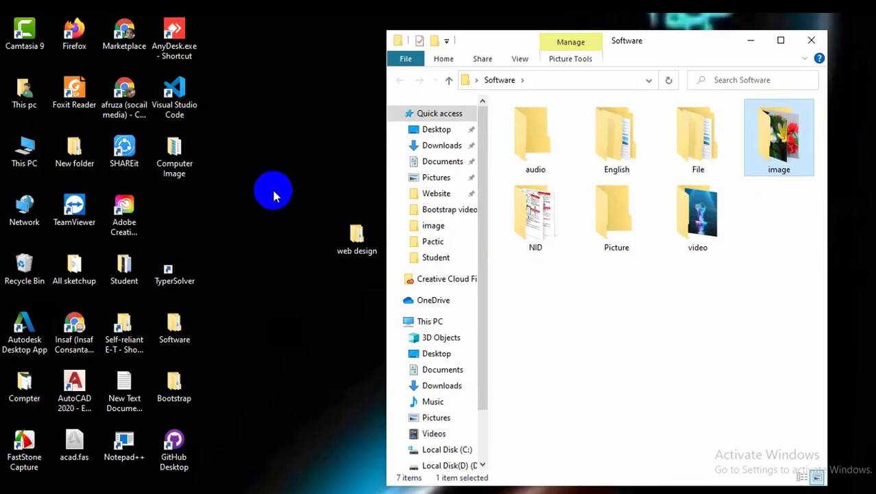
Step: Open the Picture folder inside web design and paste the copied image folder into it
double_click(355, 236)
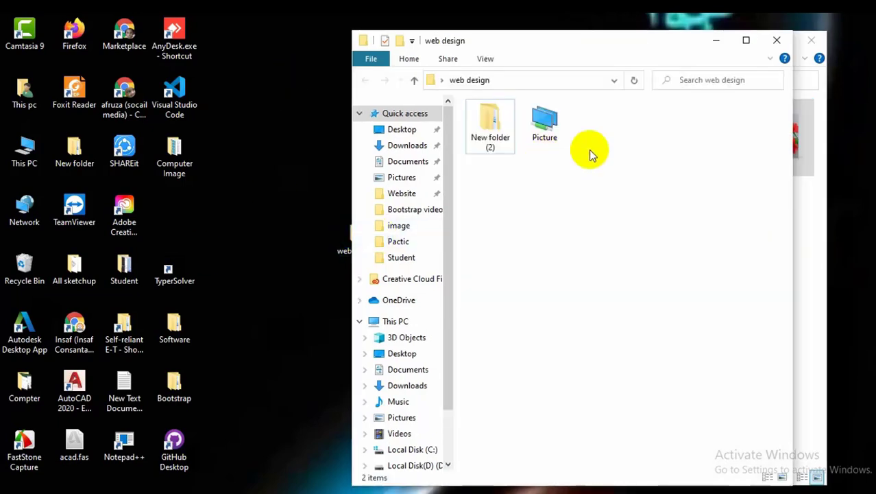
double_click(545, 123)
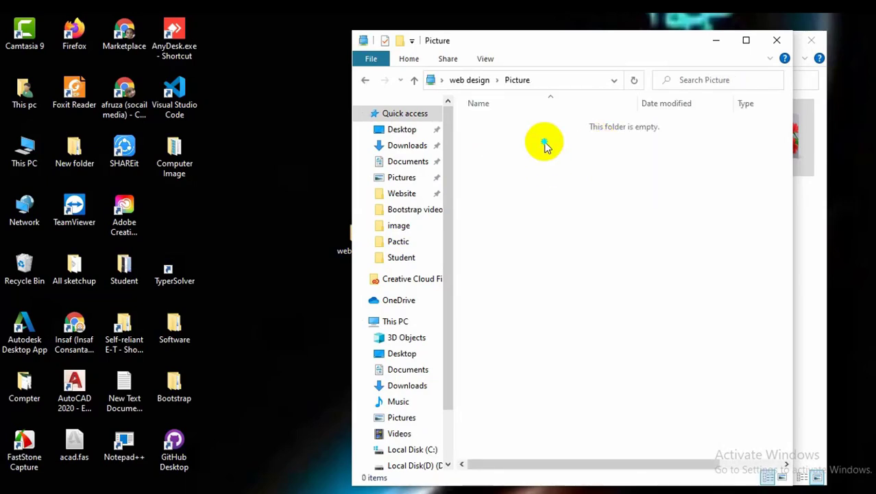
right_click(545, 145)
left_click(578, 230)
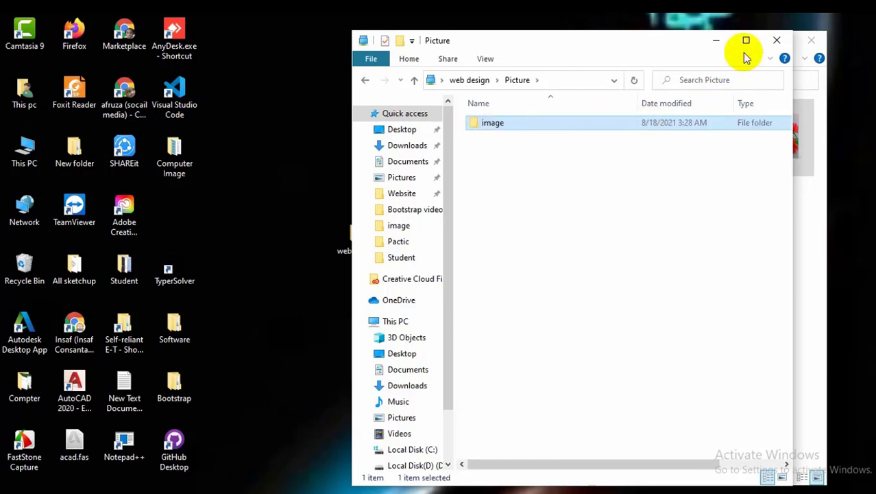
Step: View the pictures in the pasted image folder, close its window, and briefly reopen the web design folder
double_click(542, 122)
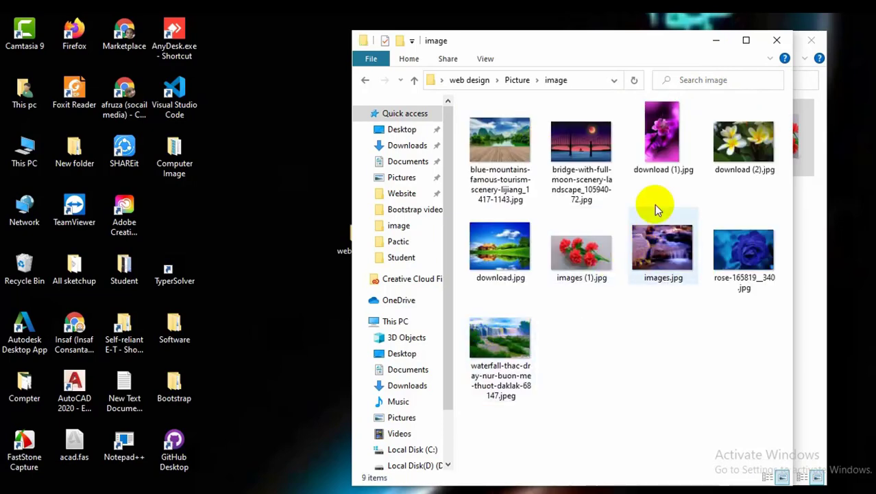
left_click(773, 45)
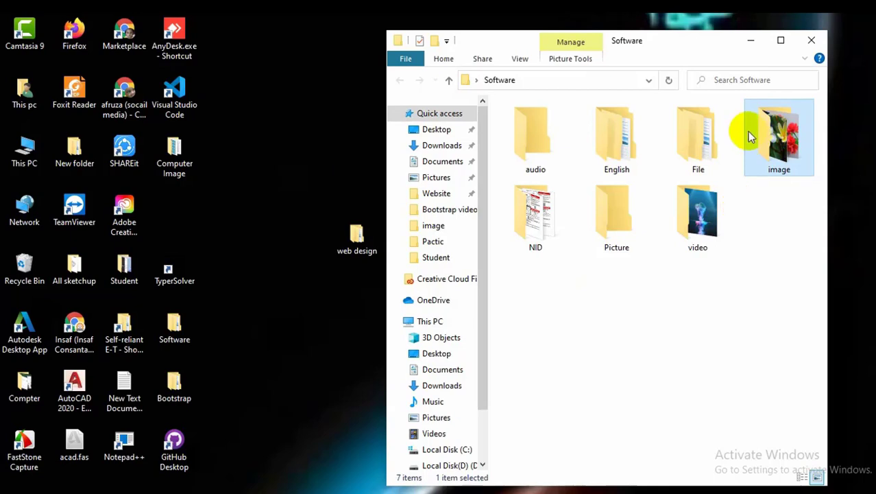
double_click(346, 244)
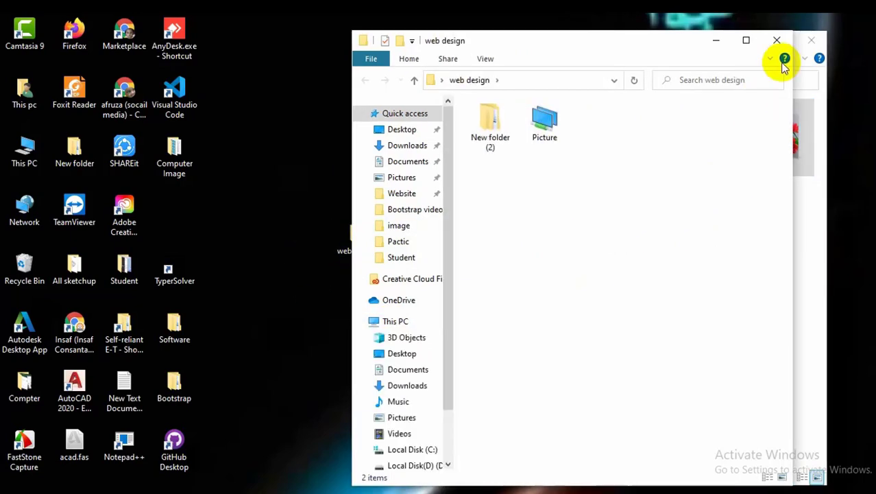
left_click(776, 42)
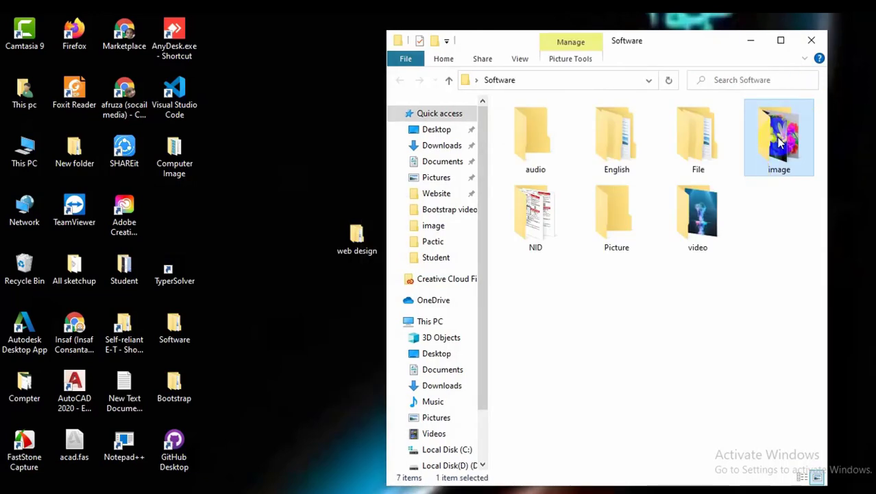
Step: Create a new folder named video inside the web design folder and open it
double_click(347, 244)
right_click(499, 174)
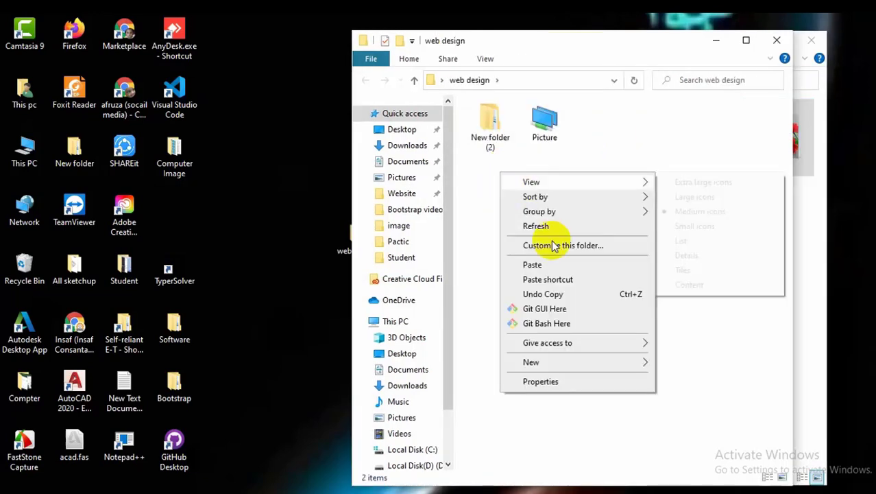
mouse_move(641, 361)
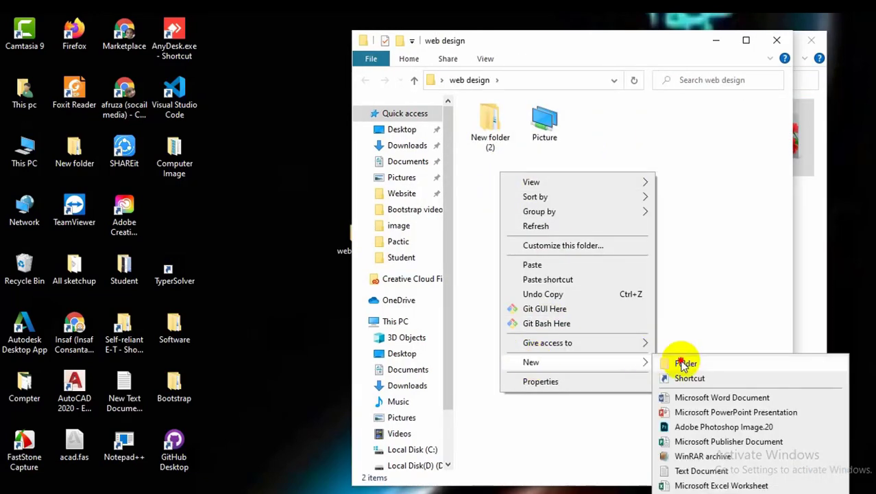
left_click(684, 364)
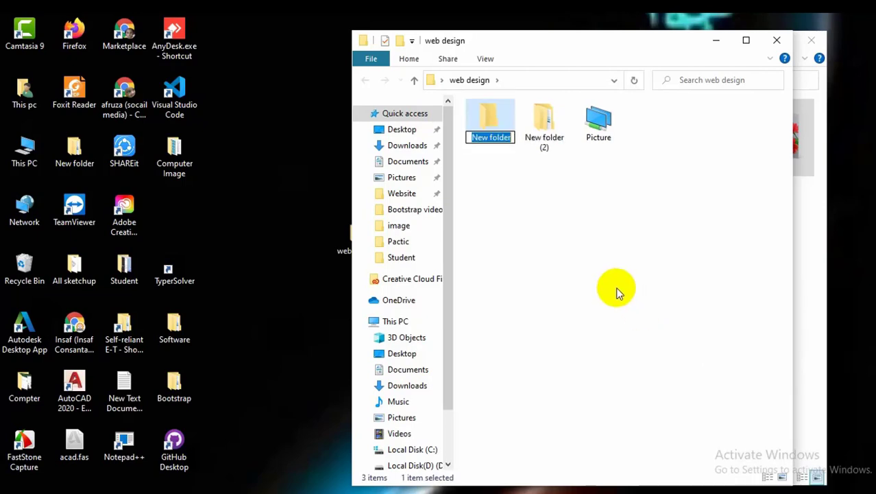
type("video")
key("Return")
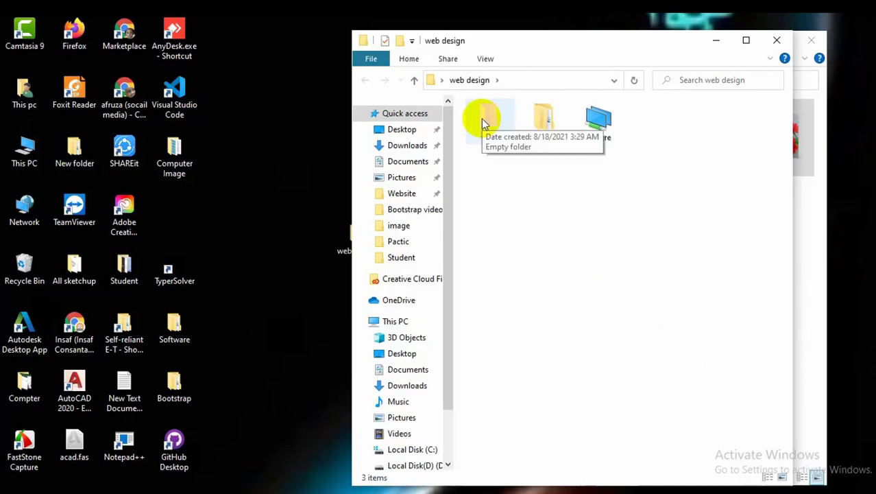
double_click(483, 115)
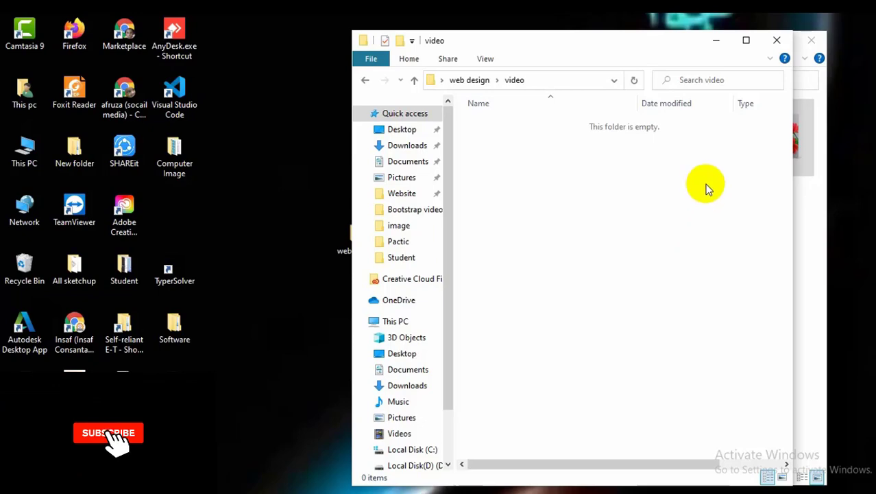
Step: Copy the video file screen saver add.mp4 from the video folder inside the desktop's Software folder, and close that window
left_click(720, 44)
left_click(174, 329)
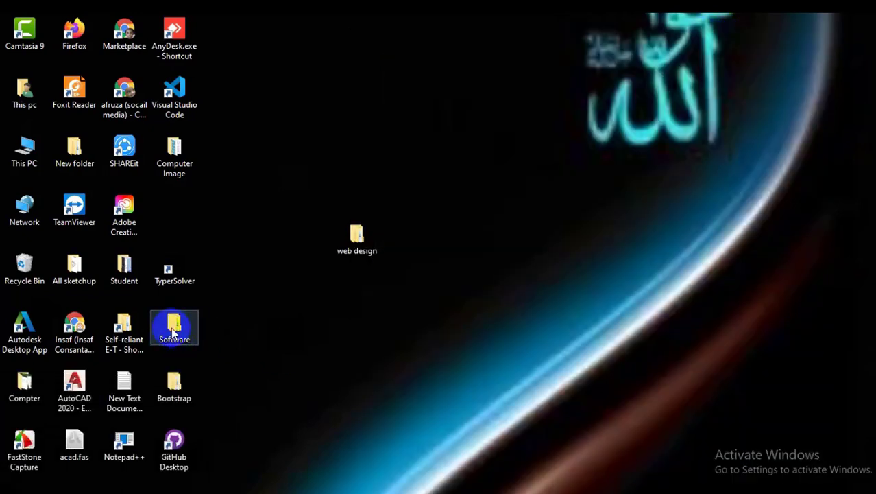
double_click(174, 329)
double_click(684, 197)
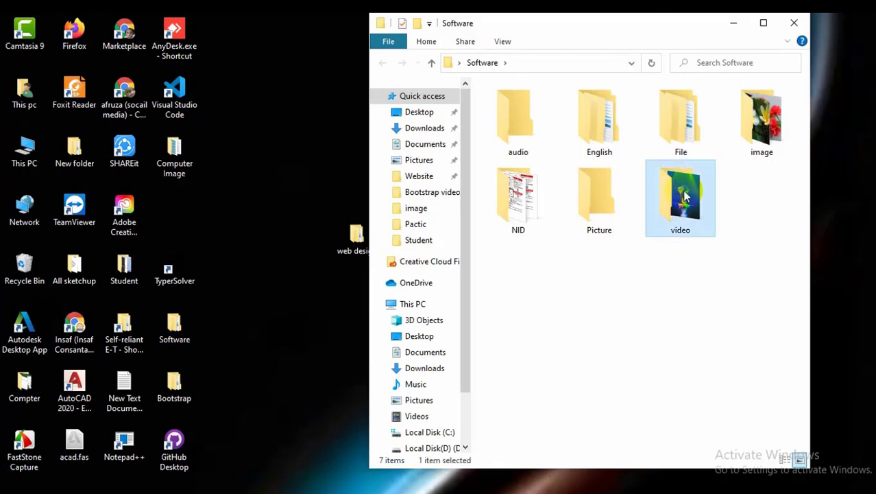
double_click(521, 166)
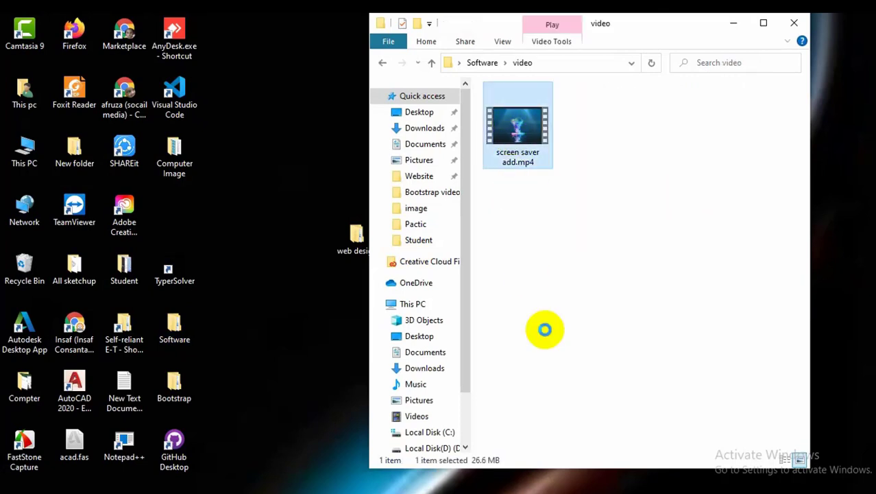
key("shift+F10")
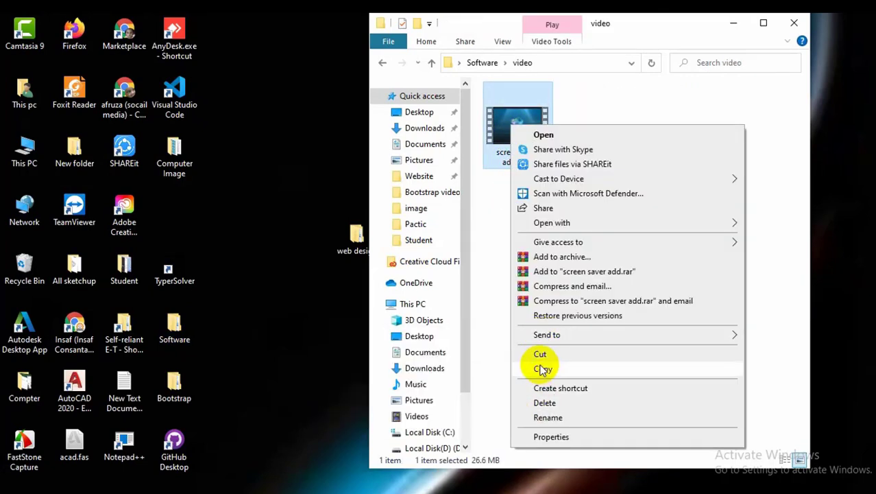
key("Escape")
left_click(792, 25)
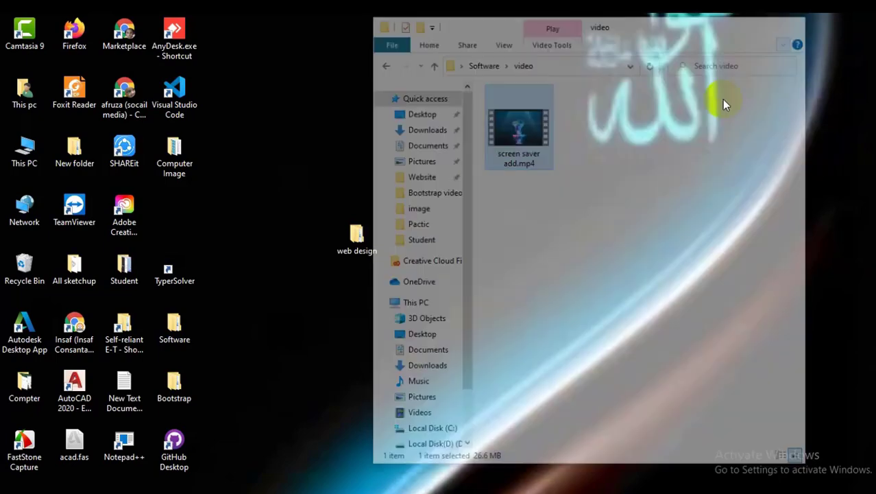
Step: Open the video folder inside web design and paste the copied video file into it
double_click(355, 243)
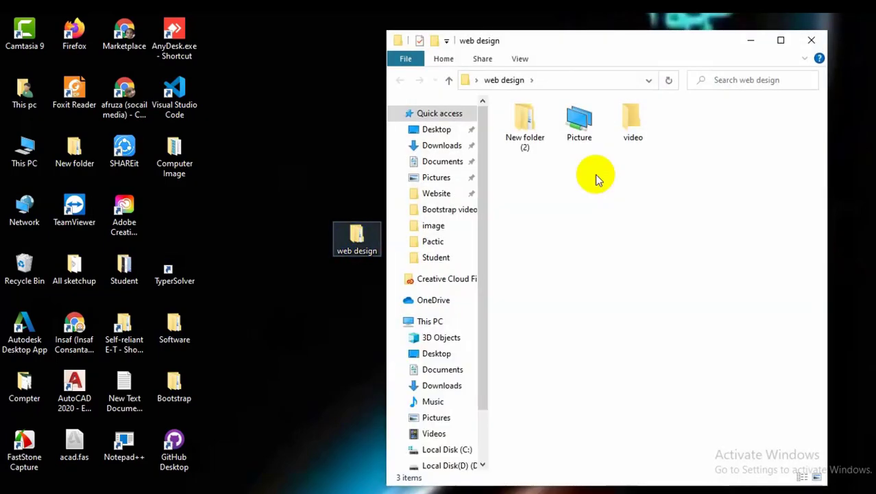
left_click(636, 120)
double_click(636, 120)
right_click(545, 167)
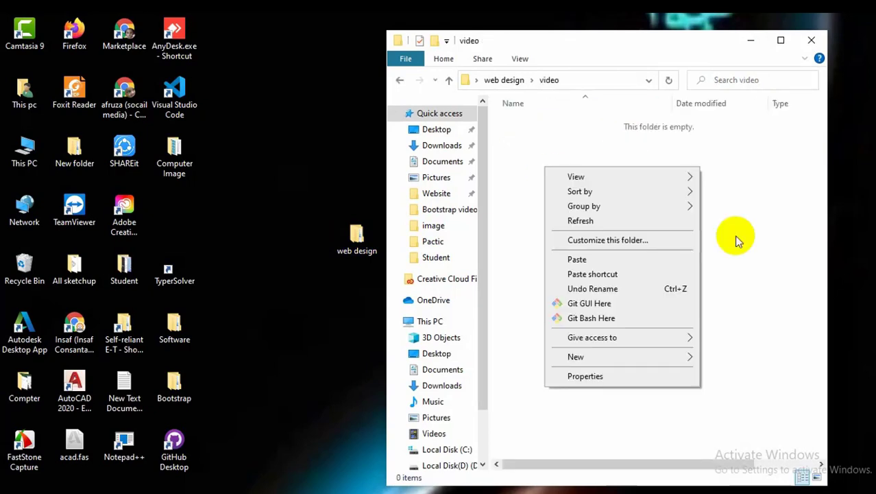
left_click(573, 262)
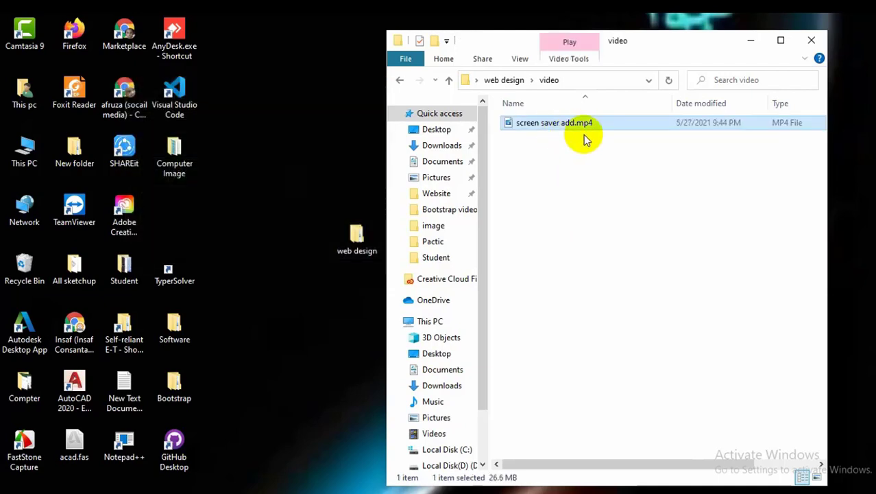